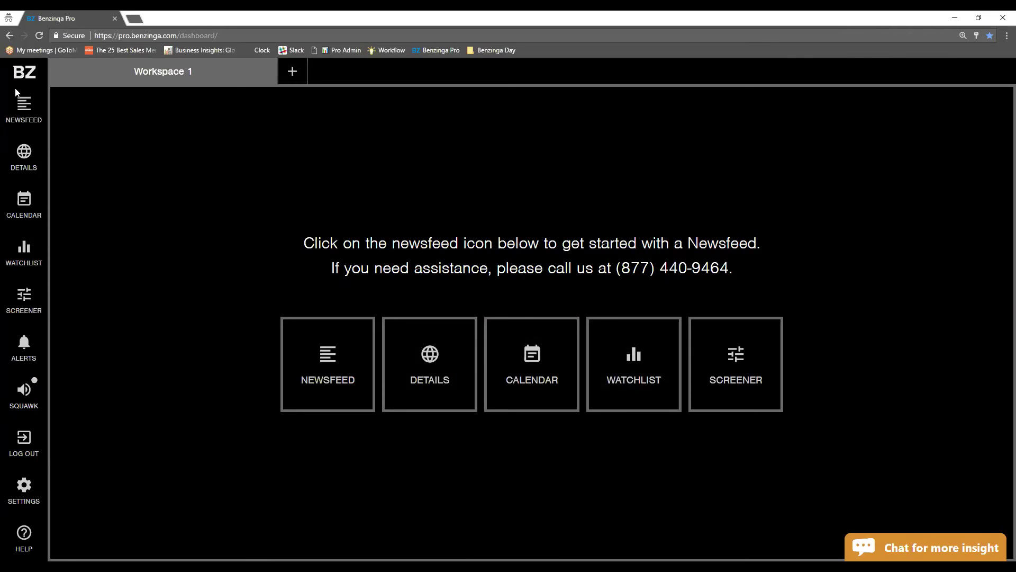
# - Open the MyFund watchlist in Workspace 1 and show its saved-watchlists dropdown
pyautogui.click(21, 259)
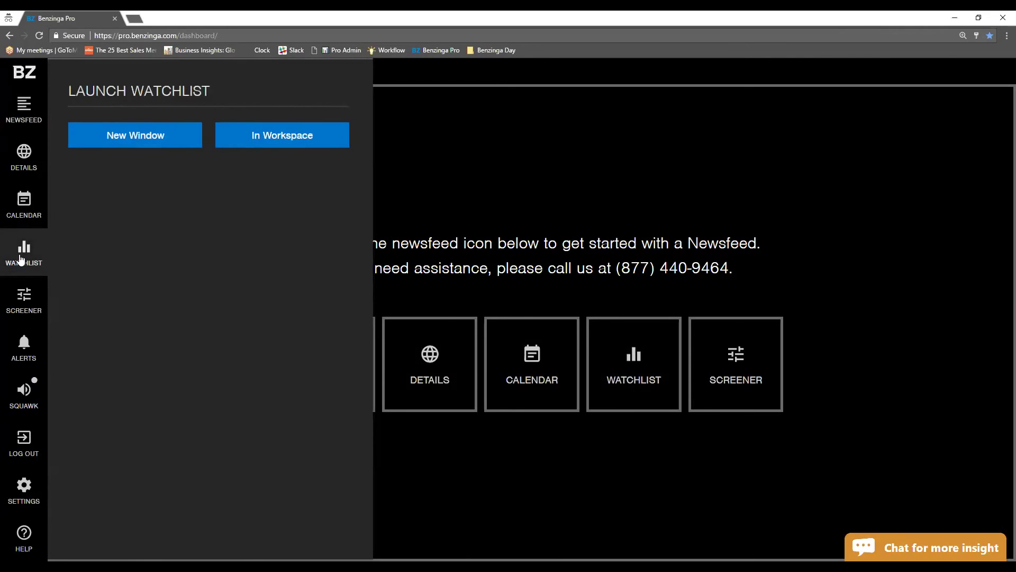
pyautogui.click(282, 135)
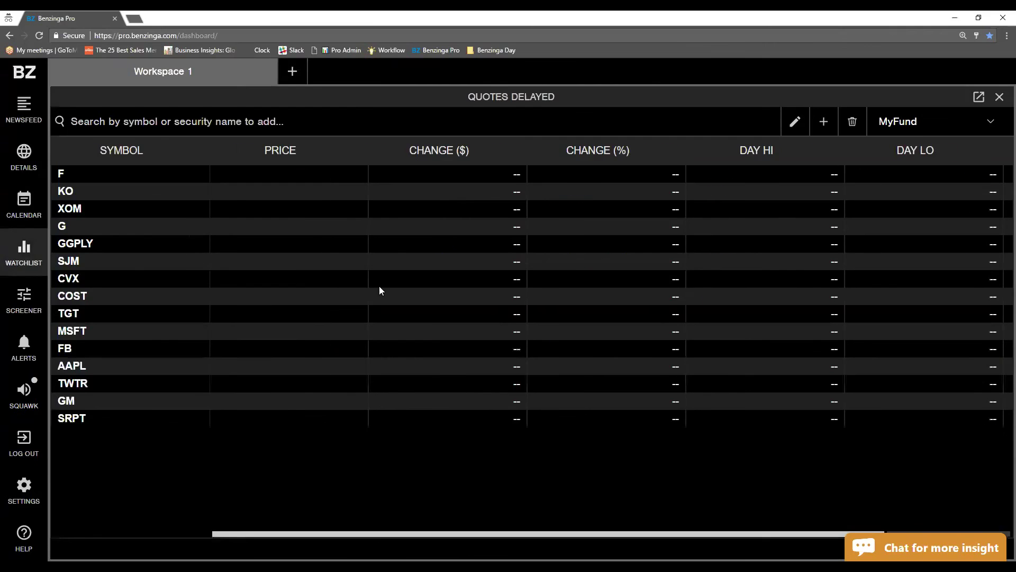
pyautogui.click(928, 131)
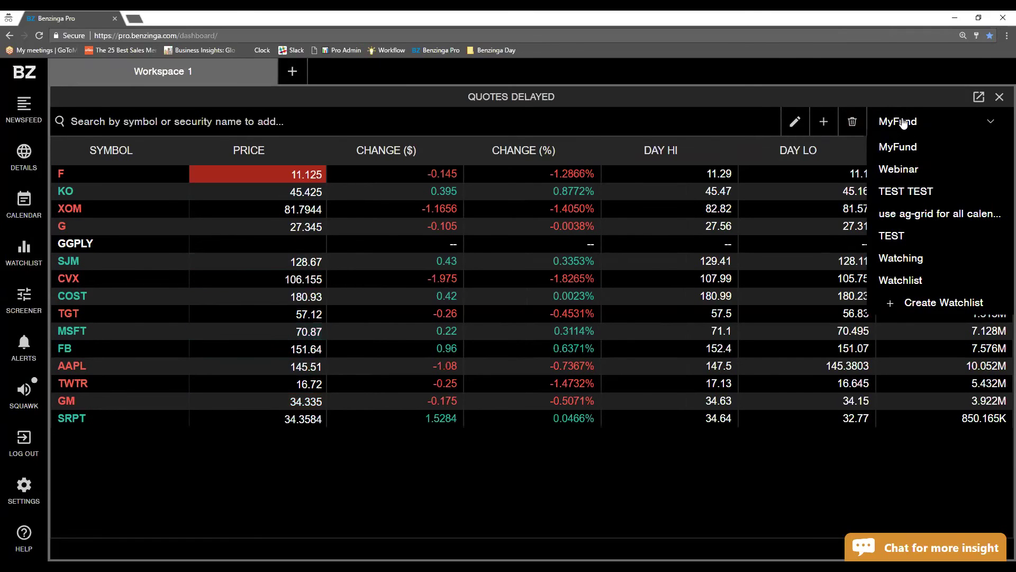
# - Create an empty watchlist named 'Sample Watchlist'
pyautogui.click(932, 299)
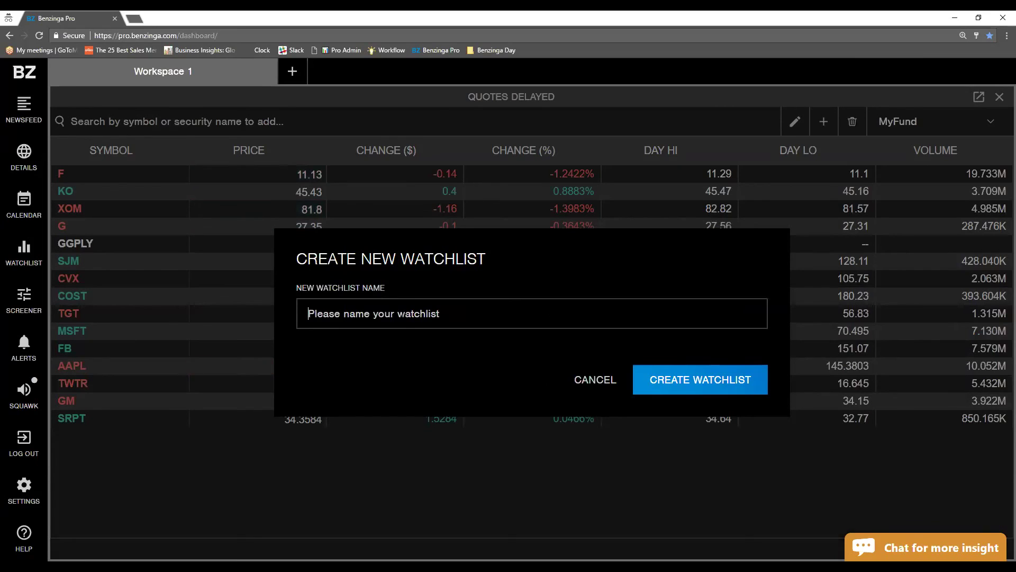
pyautogui.write('Samp')
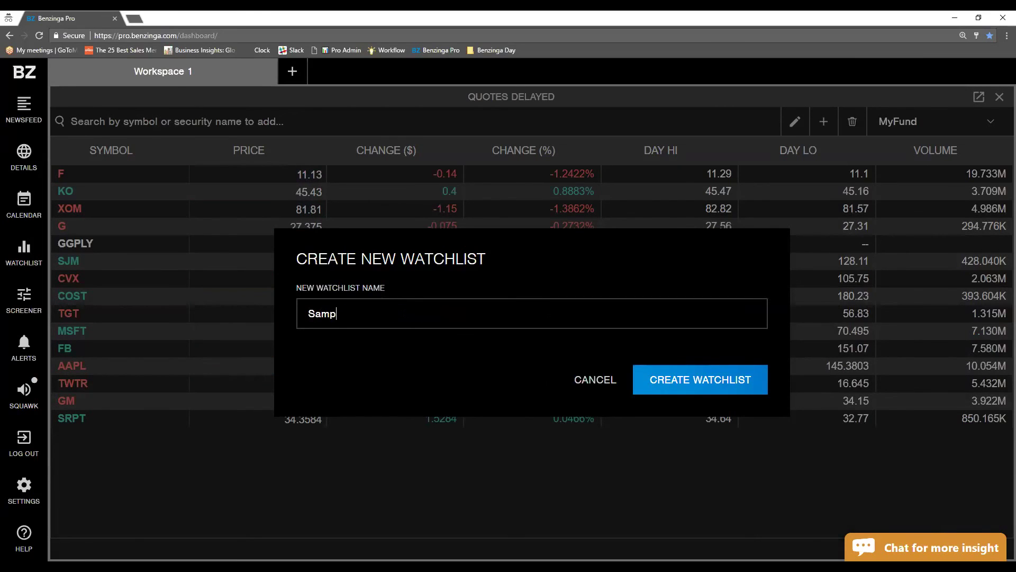
pyautogui.write('le Watchlist')
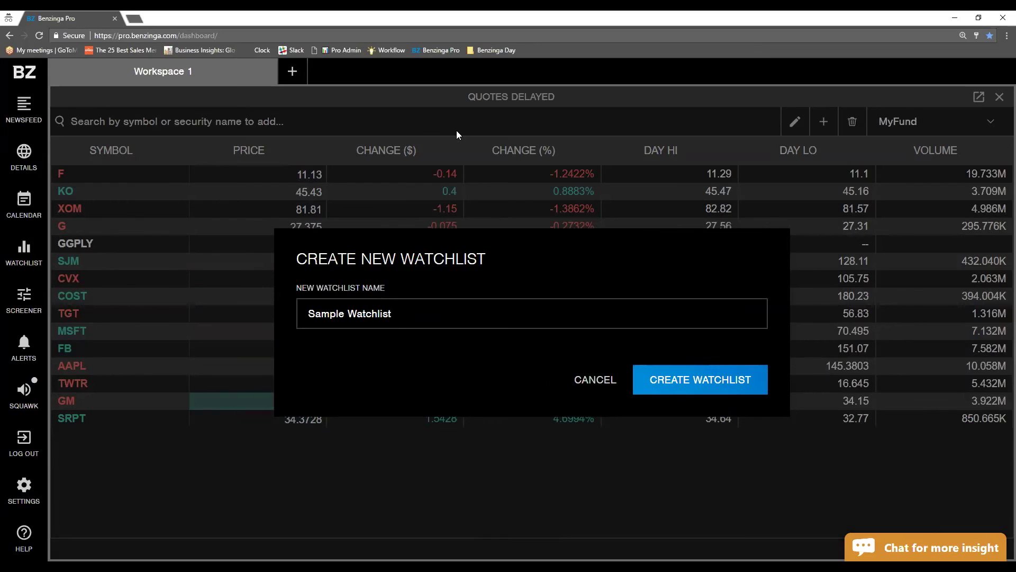
pyautogui.click(717, 391)
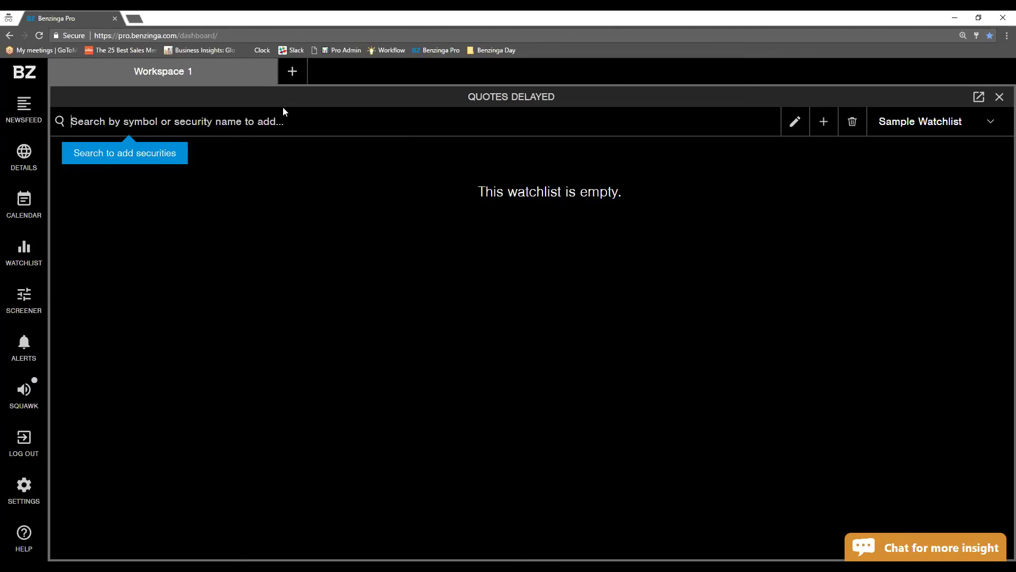
# - Queue F, FB and GM as symbol chips in the watchlist search, correcting typos
pyautogui.write('f')
pyautogui.press('Return')
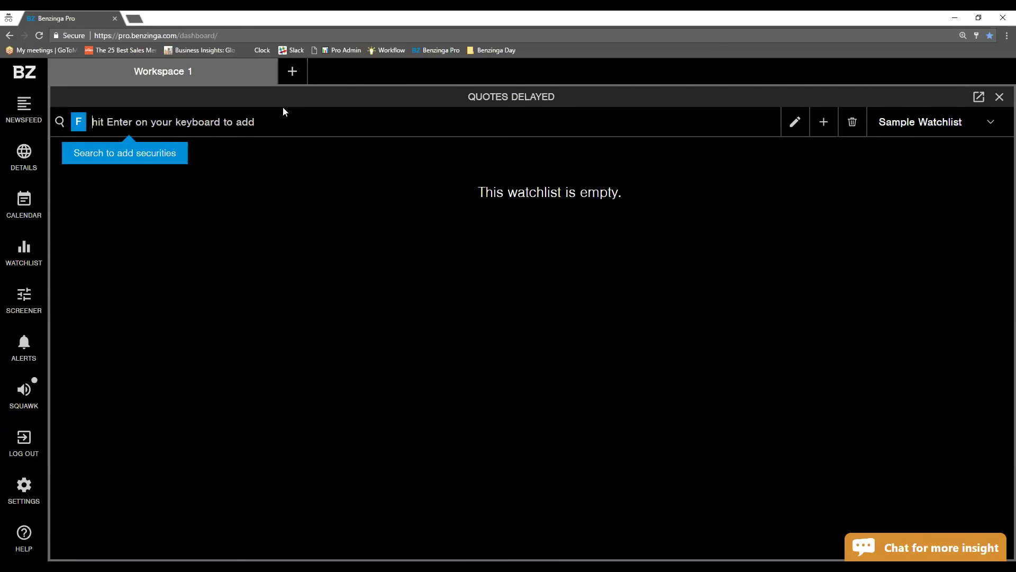
pyautogui.write('fb')
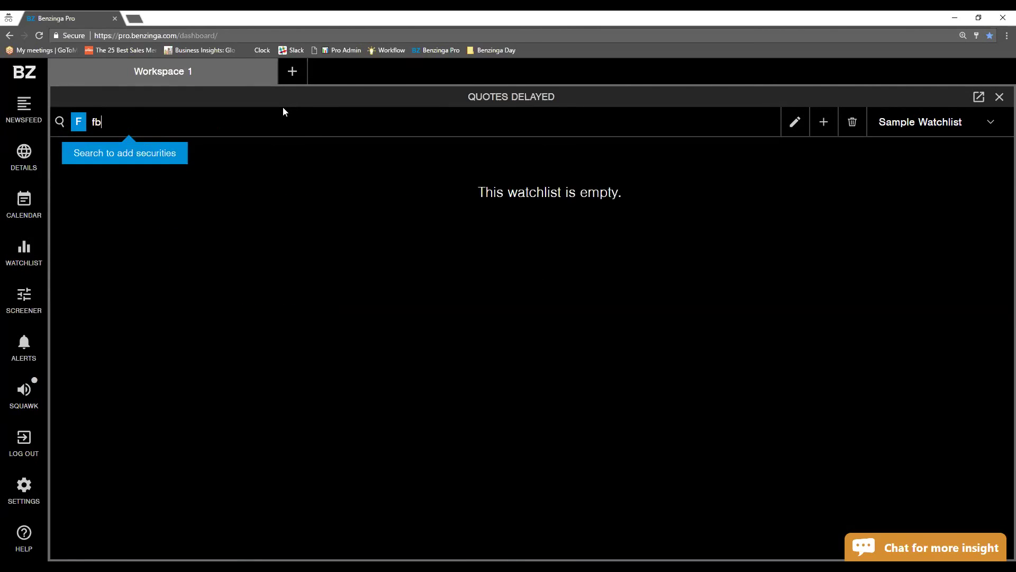
pyautogui.press('Return')
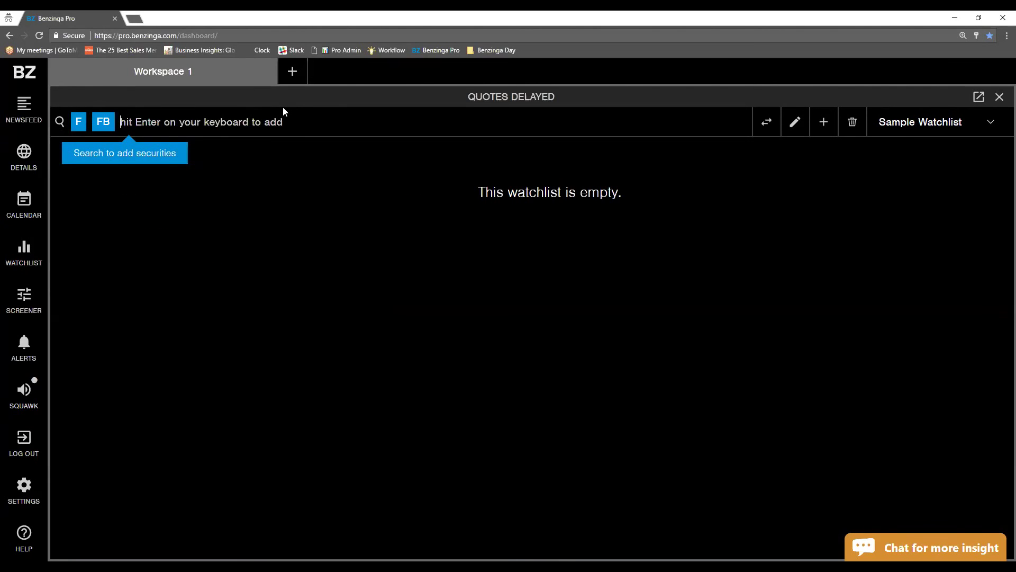
pyautogui.write('gf')
pyautogui.press('BackSpace')
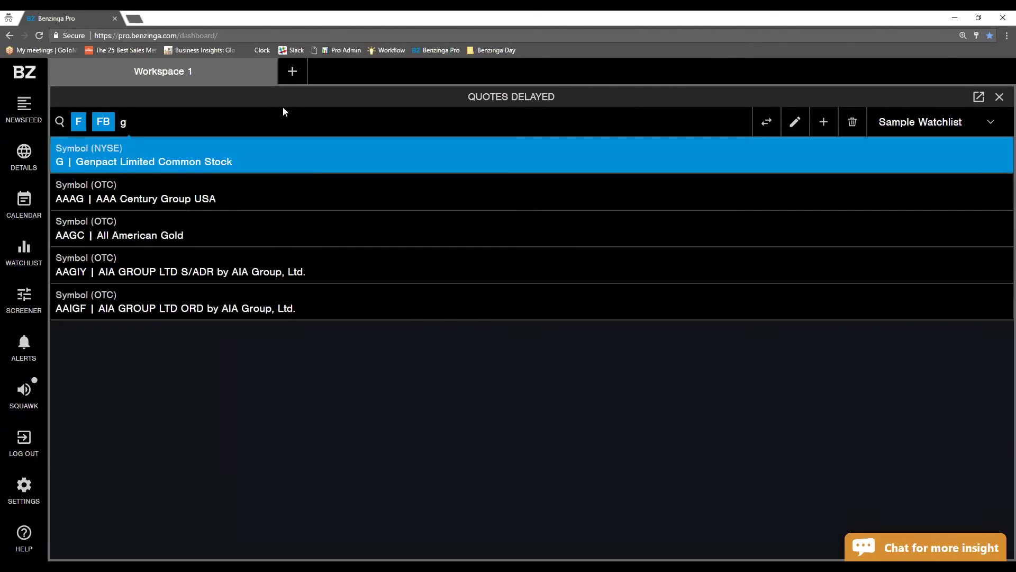
pyautogui.write('b')
pyautogui.press('BackSpace')
pyautogui.write('m')
pyautogui.press('Return')
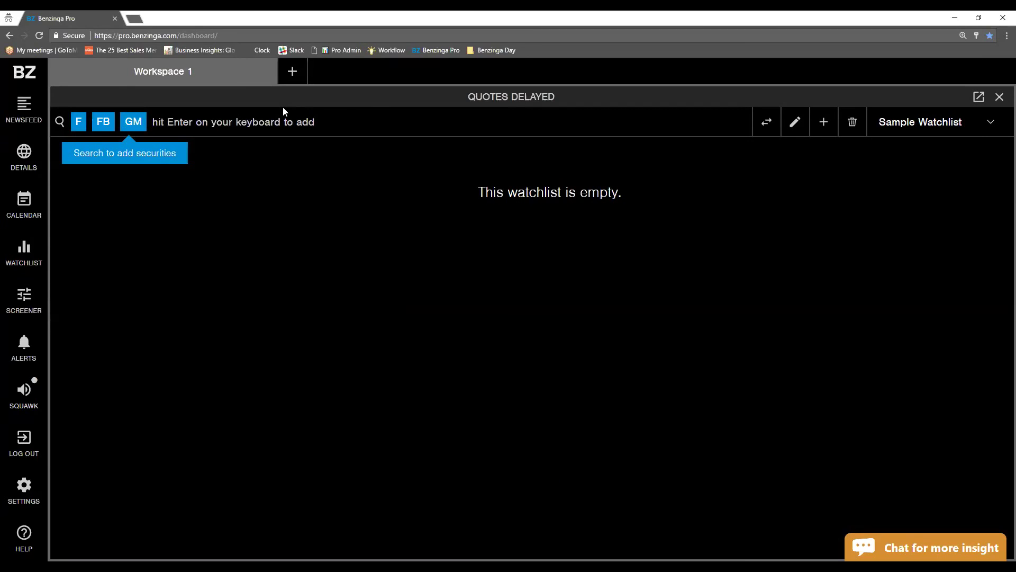
# - Queue TWTR and SNAP, then add all five symbols to the watchlist
pyautogui.write('twtr')
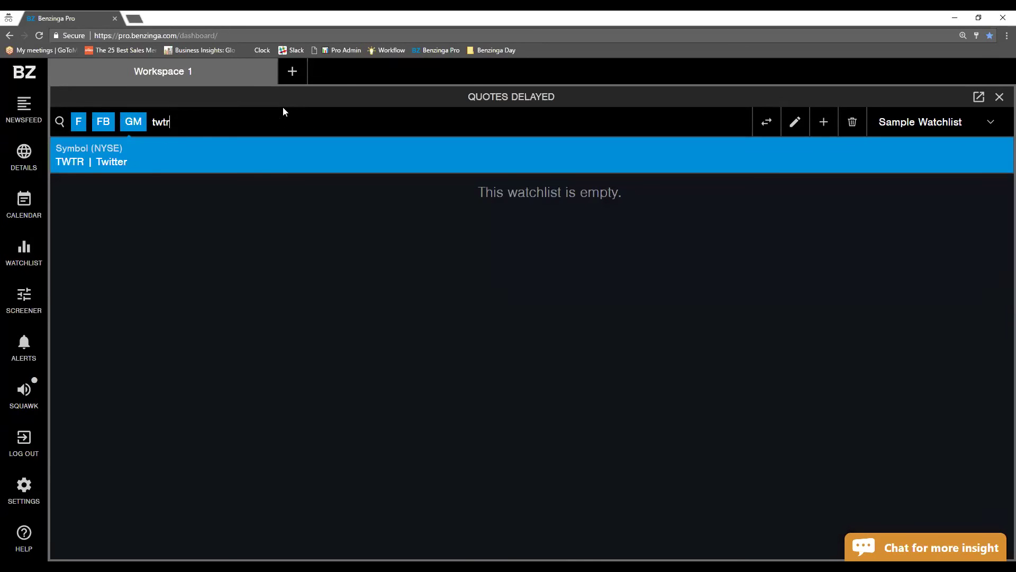
pyautogui.press('Return')
pyautogui.write('snap')
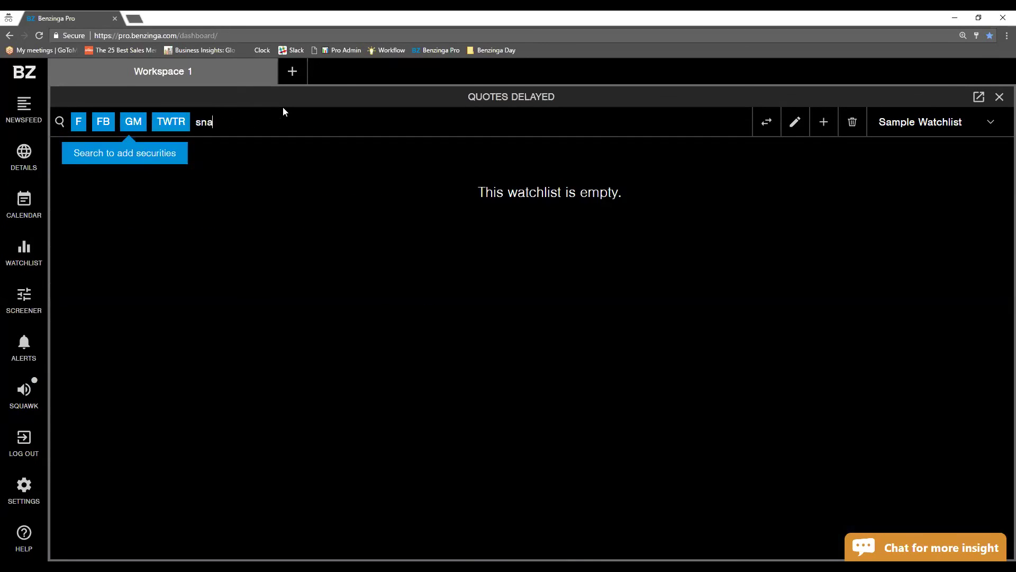
pyautogui.press('Return')
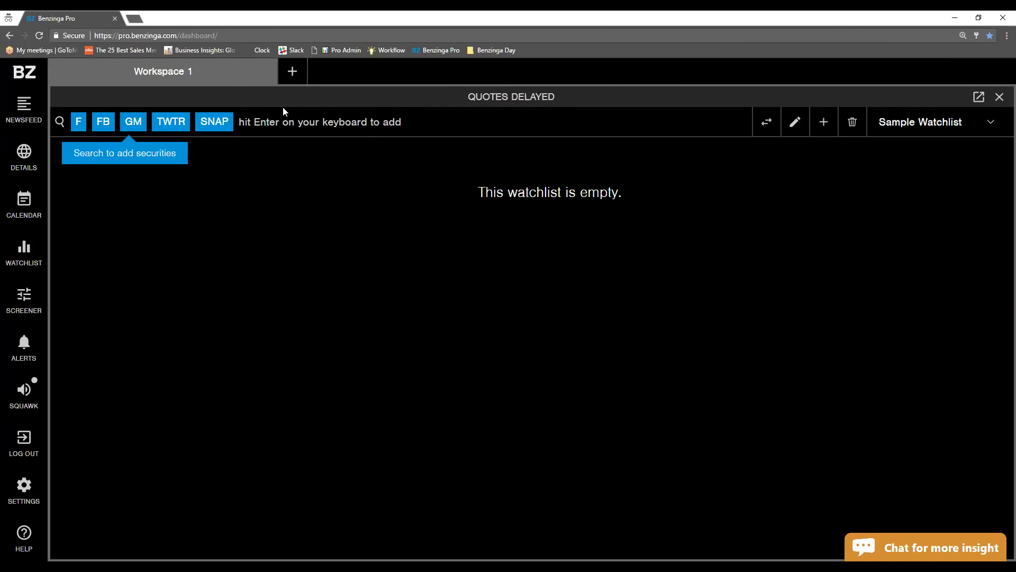
pyautogui.press('Return')
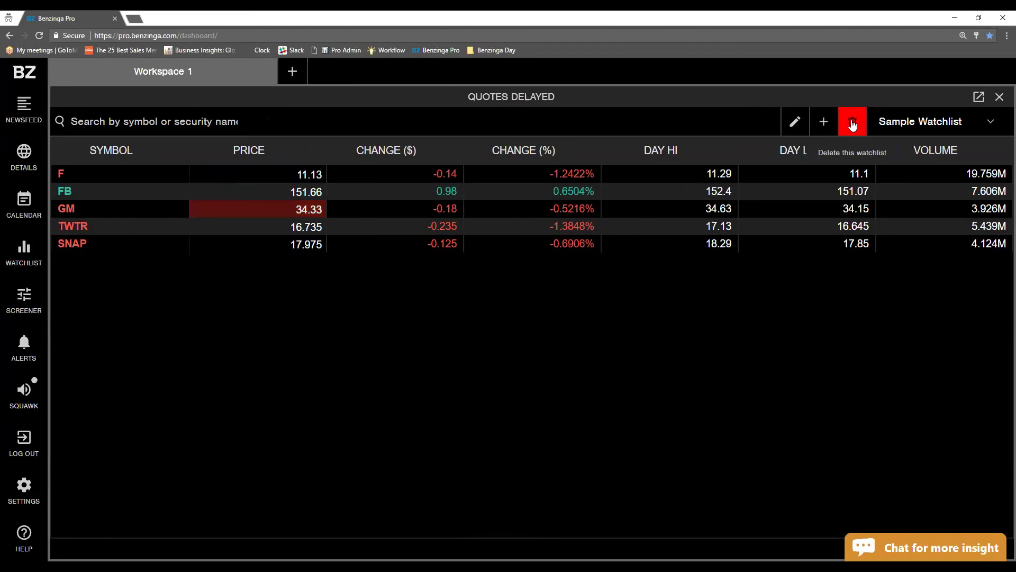
# - Edit the watchlist name, trimming 'Sample Watchlist' down to 'Sample'
pyautogui.click(791, 131)
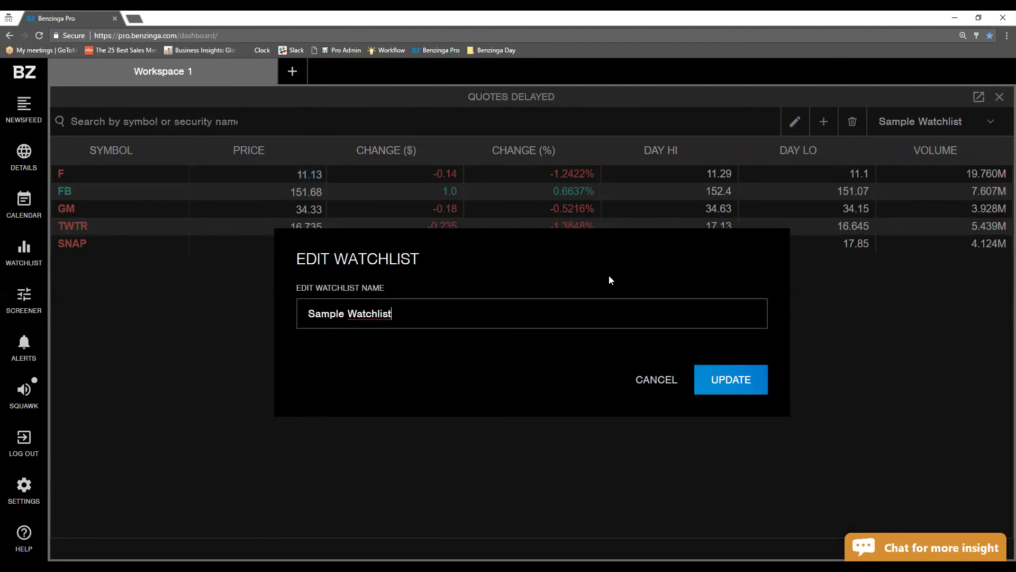
pyautogui.press('BackSpace')
pyautogui.press('BackSpace')
pyautogui.press('BackSpace')
pyautogui.press('BackSpace')
pyautogui.press('BackSpace')
pyautogui.press('BackSpace')
pyautogui.press('BackSpace')
pyautogui.press('BackSpace')
pyautogui.press('BackSpace')
# - Save the 'Sample' name and create an empty watchlist called 'New Sample'
pyautogui.click(746, 375)
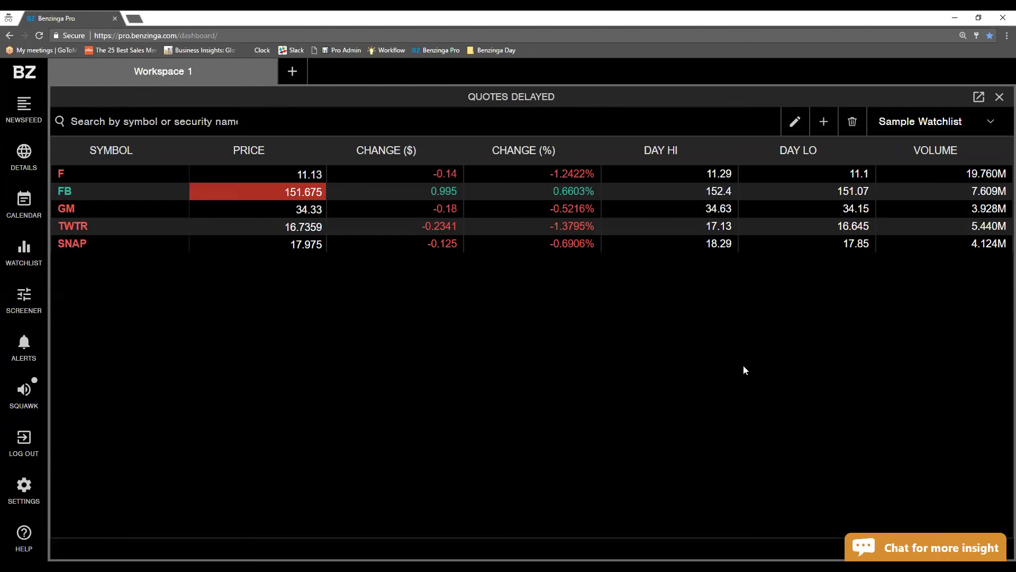
pyautogui.click(823, 123)
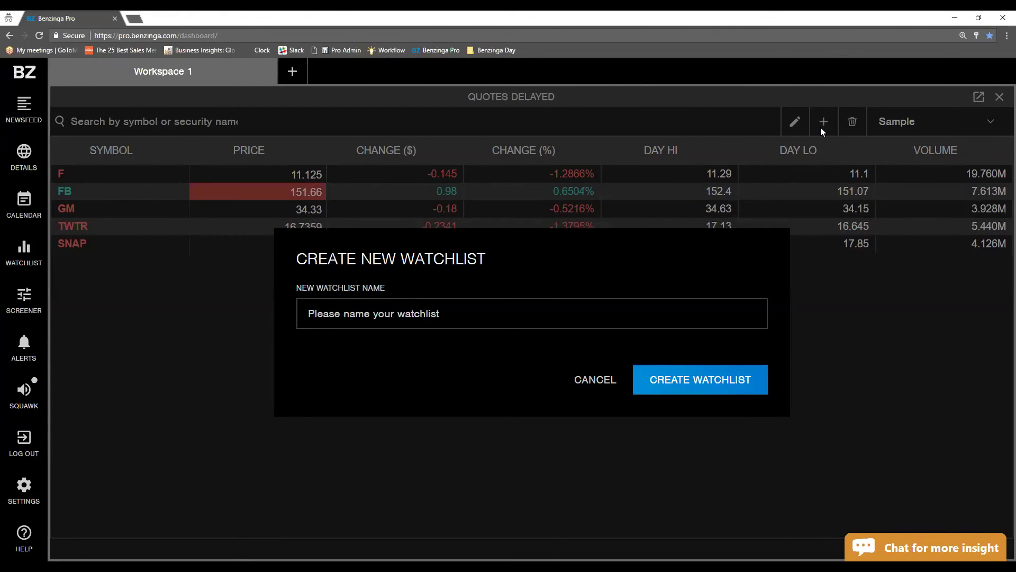
pyautogui.write('N')
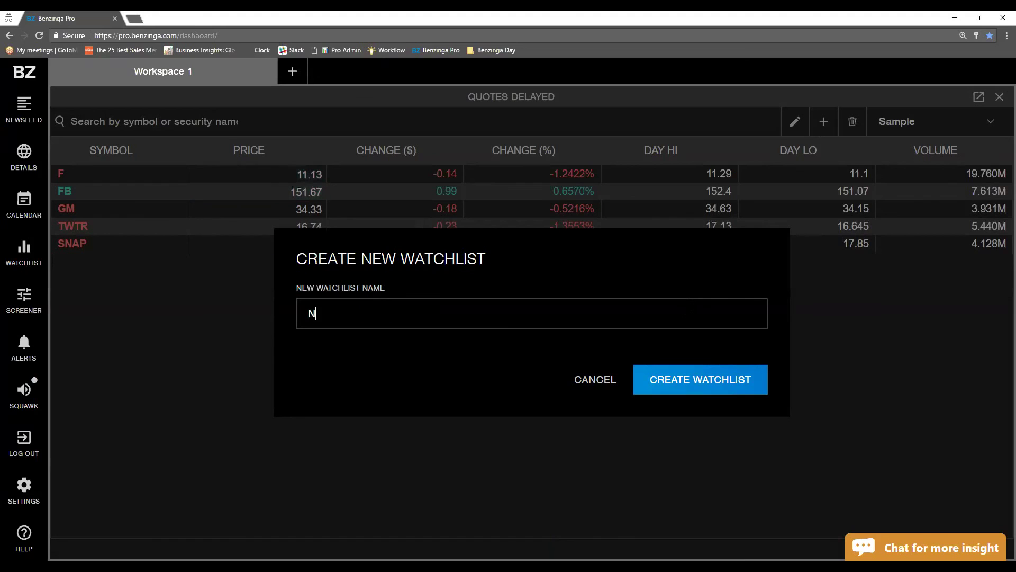
pyautogui.write('ew Sample')
pyautogui.click(716, 375)
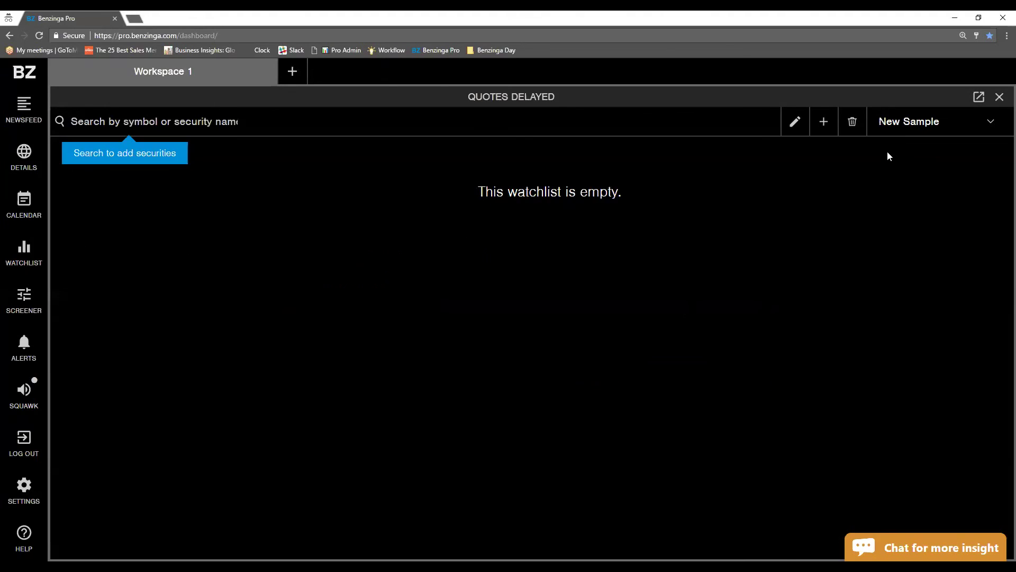
# - Switch the panel back to the five-symbol Sample watchlist
pyautogui.click(889, 126)
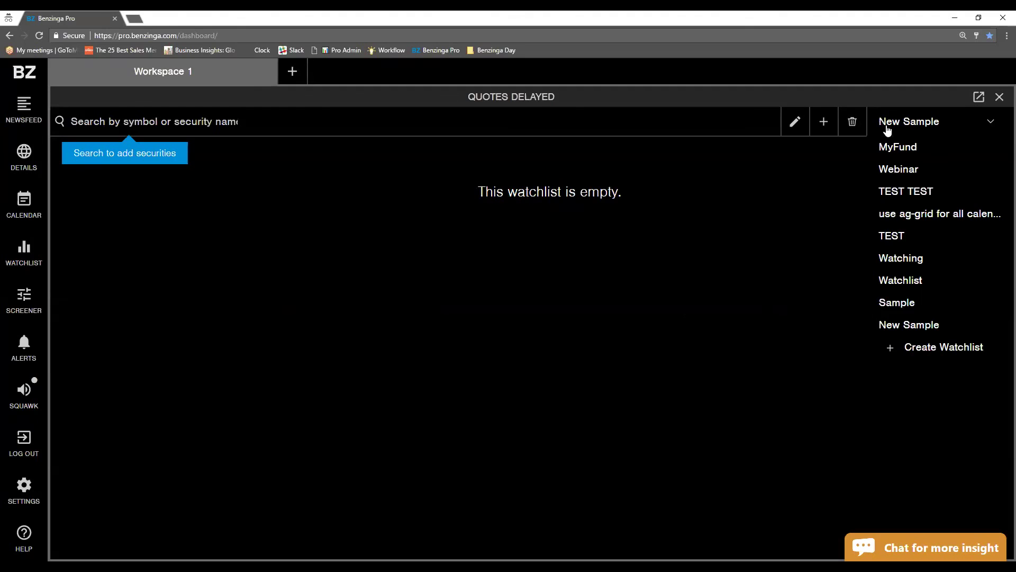
pyautogui.click(908, 323)
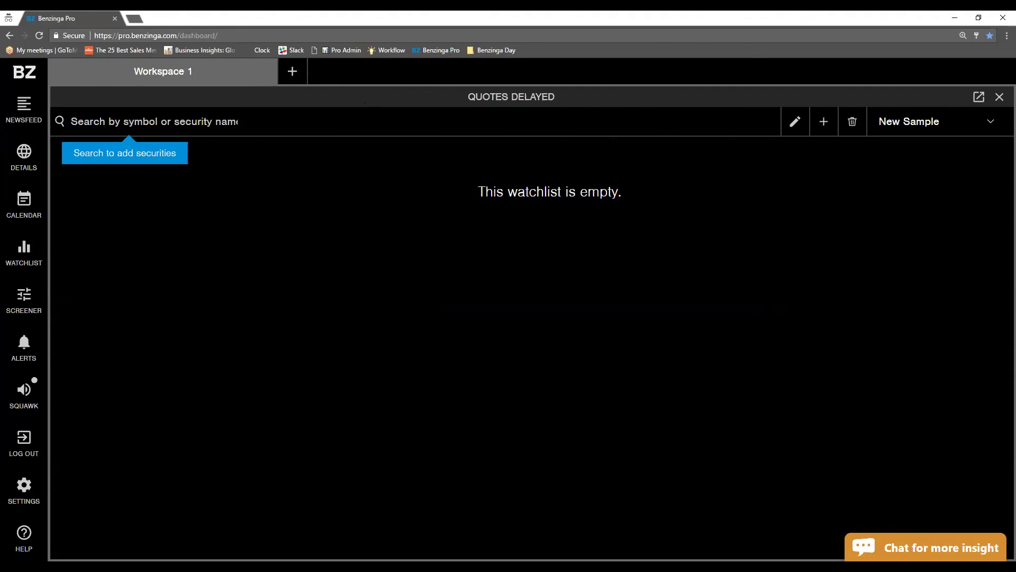
pyautogui.click(958, 131)
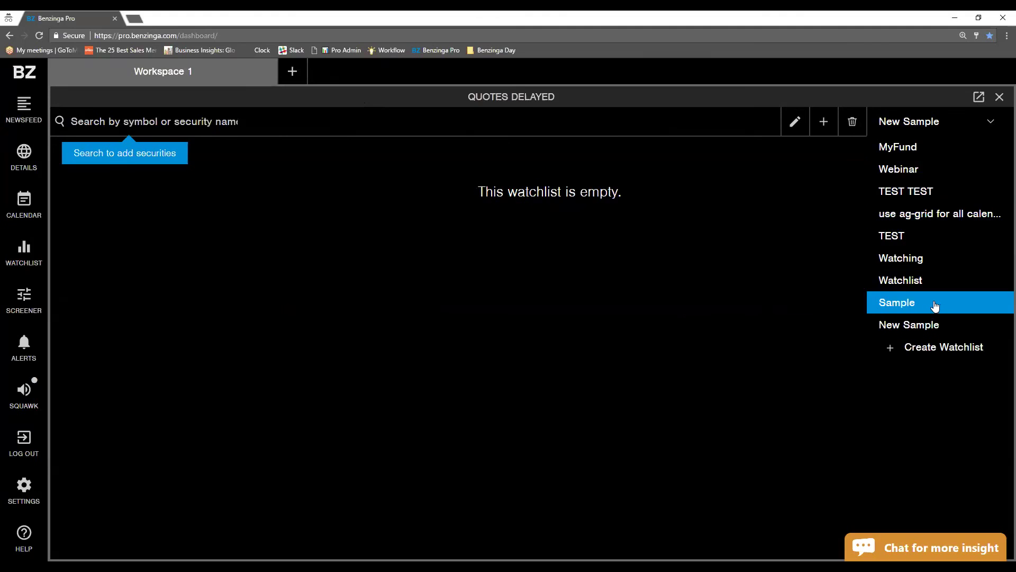
pyautogui.click(935, 306)
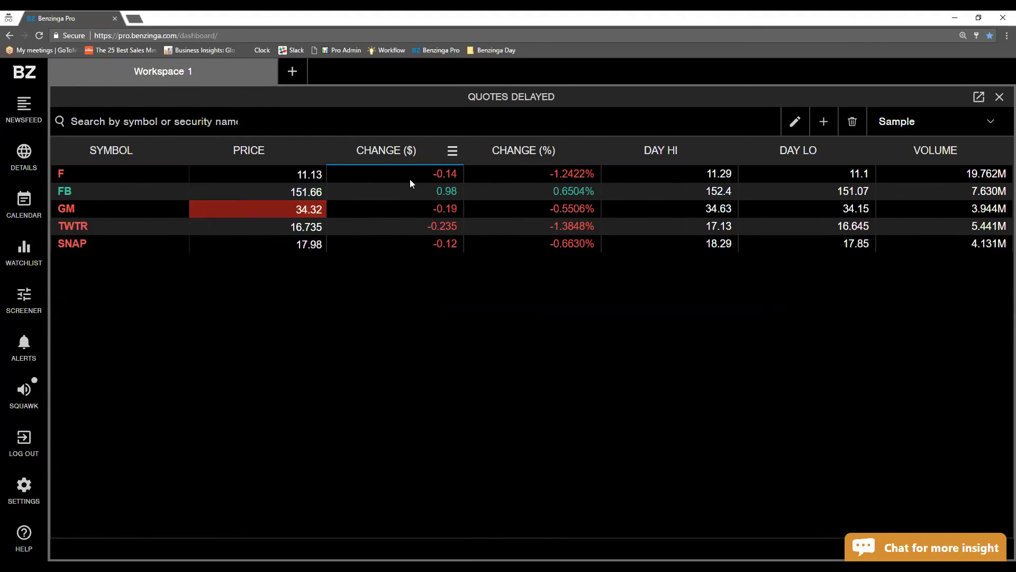
# - Remove GM from Sample, re-add it as the last row, and bring up SNAP's row options
pyautogui.rightClick(403, 209)
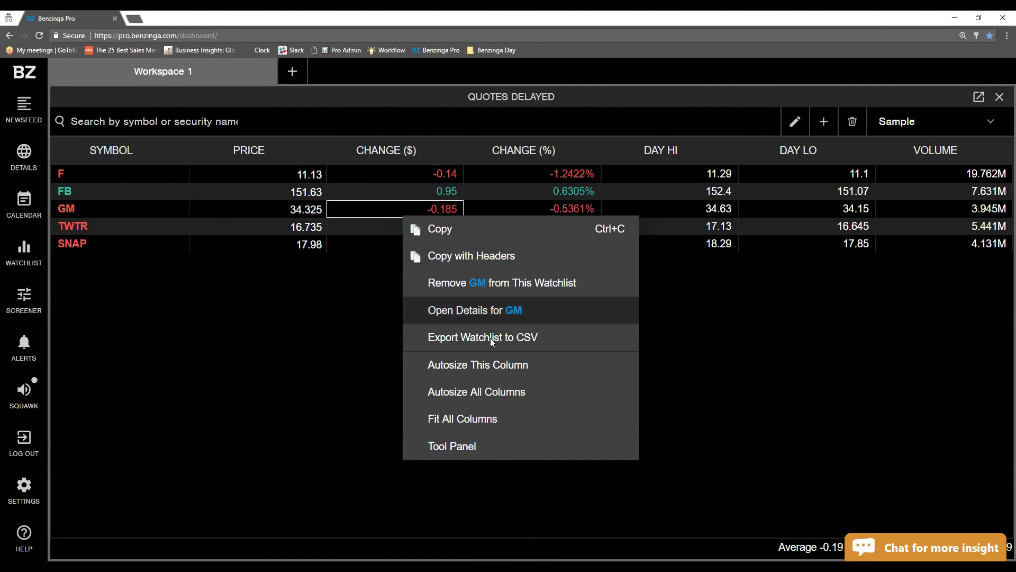
pyautogui.click(459, 286)
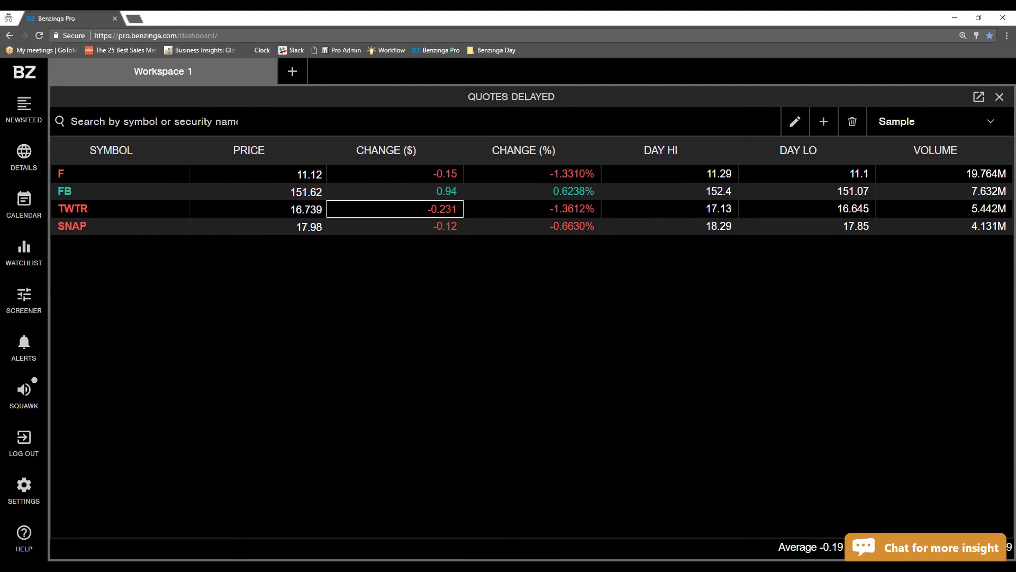
pyautogui.write('gm')
pyautogui.press('Return')
pyautogui.press('Return')
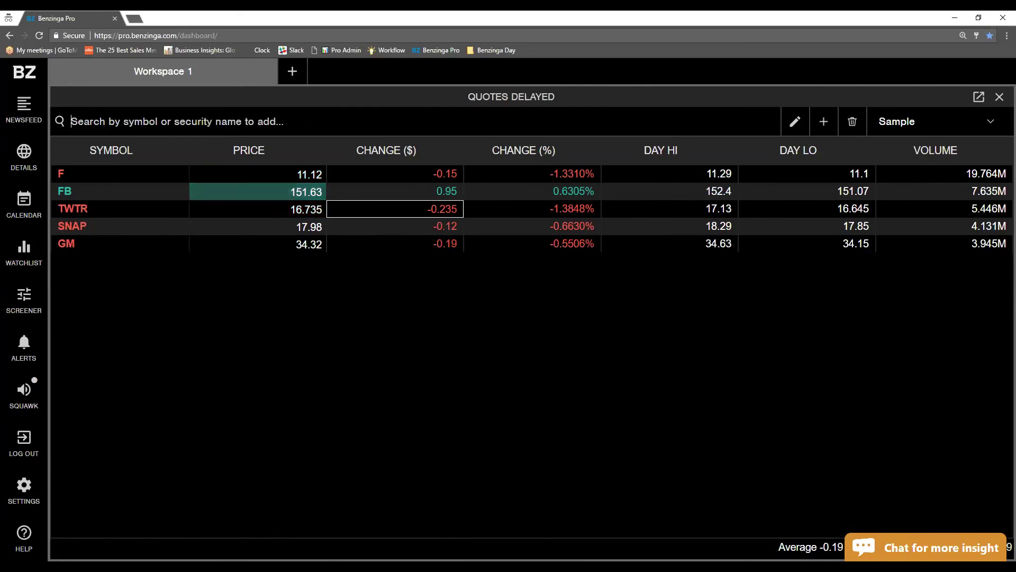
pyautogui.rightClick(495, 232)
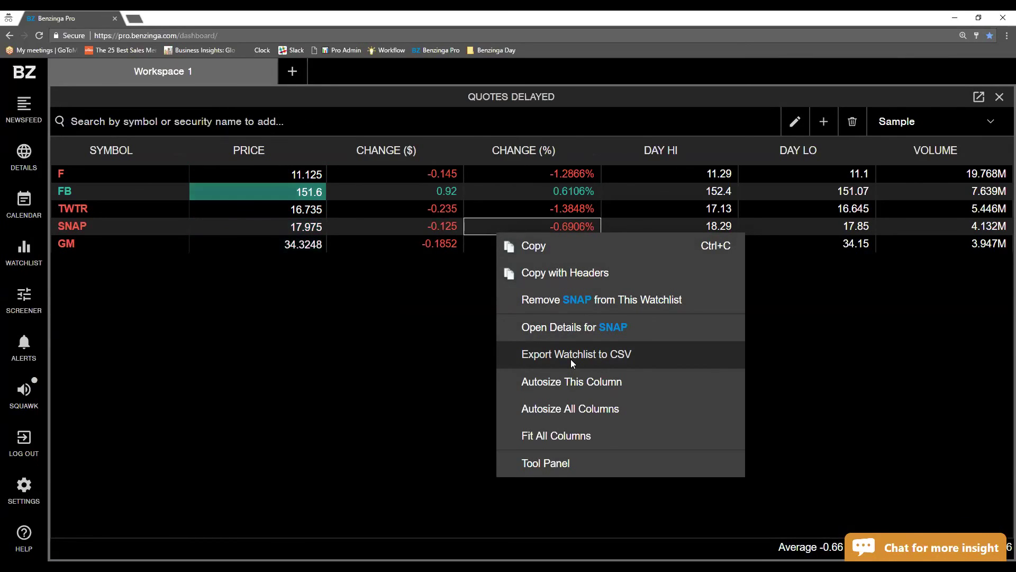
# - Close the column tool panel so the seven quote columns span the whole grid
pyautogui.click(614, 463)
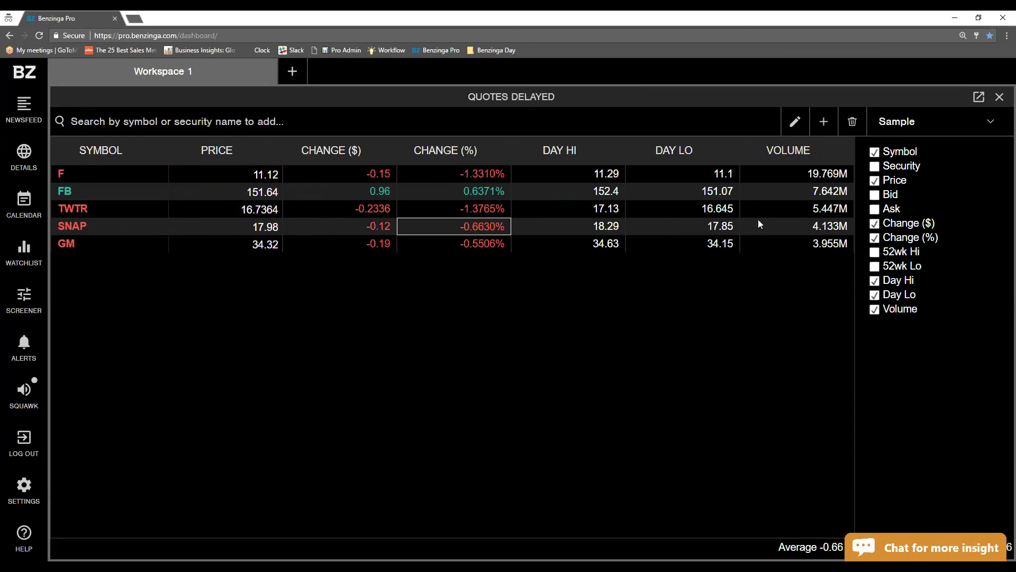
pyautogui.rightClick(522, 208)
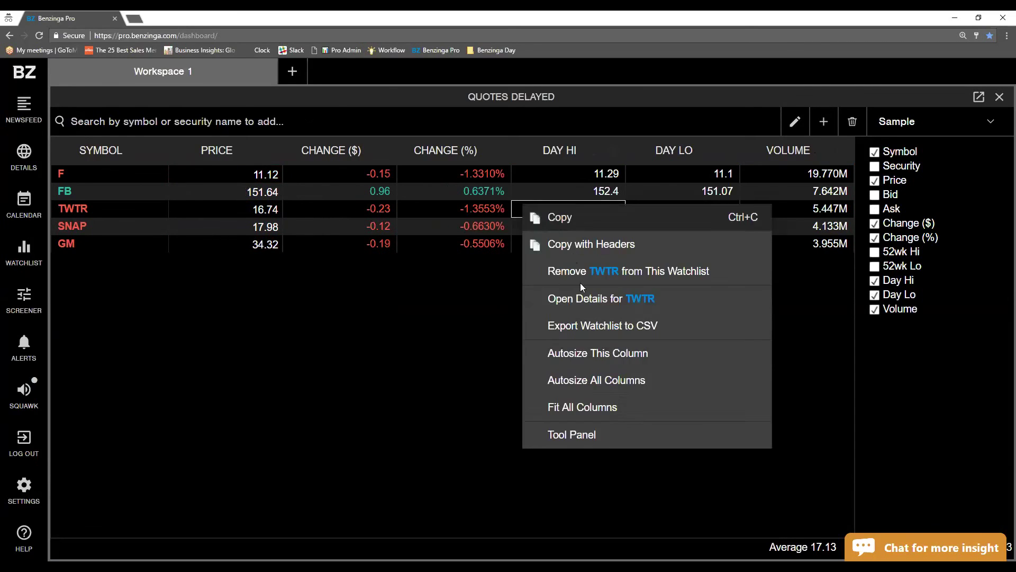
pyautogui.click(604, 437)
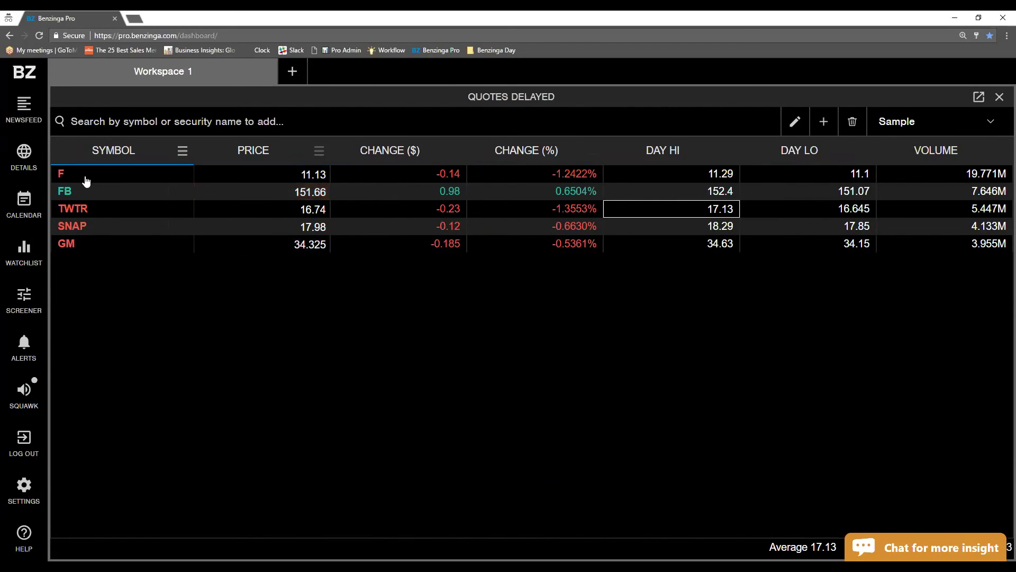
pyautogui.rightClick(438, 227)
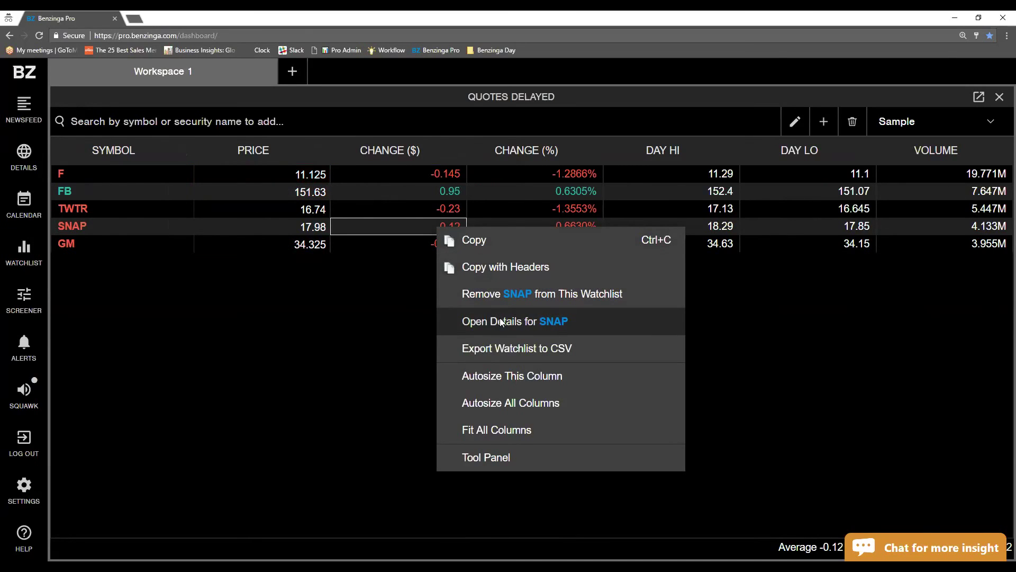
pyautogui.click(211, 262)
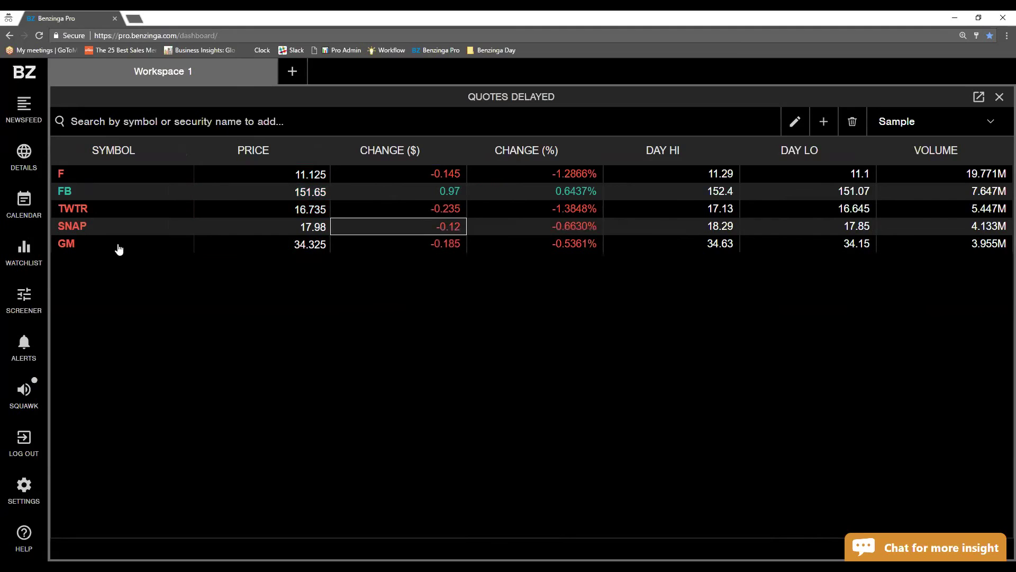
pyautogui.doubleClick(67, 228)
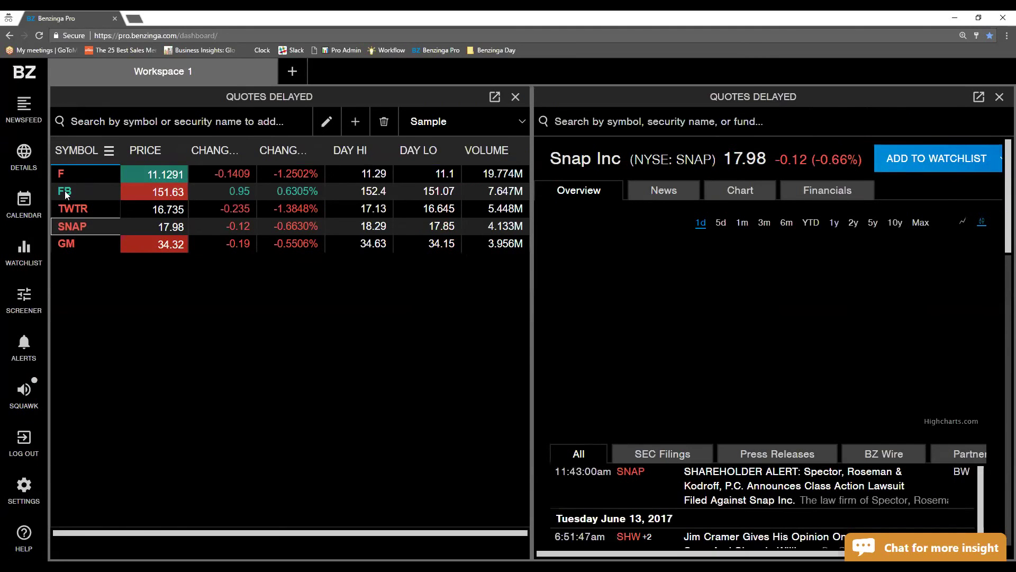
pyautogui.click(68, 227)
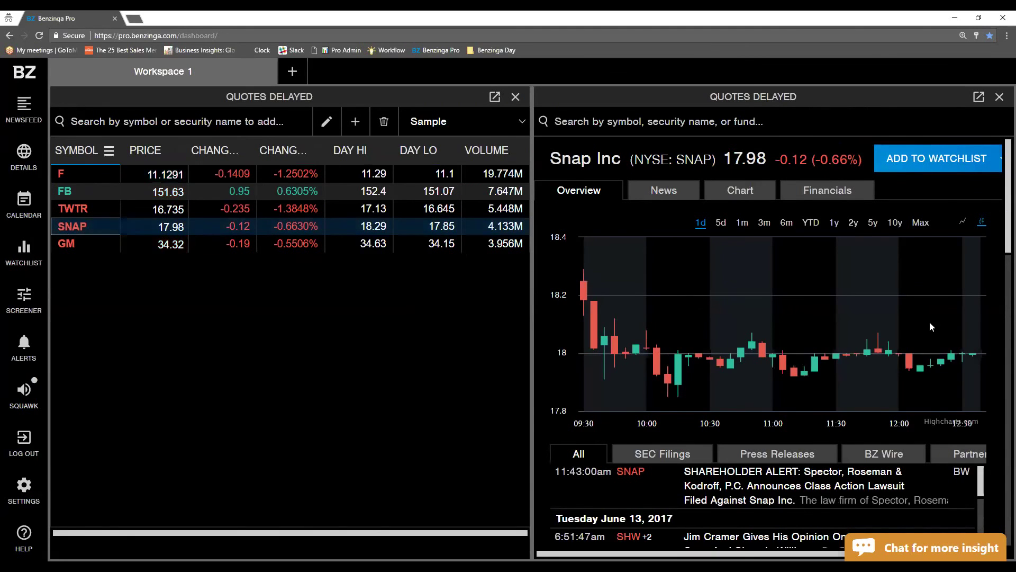
pyautogui.click(999, 97)
pyautogui.moveTo(12, 209)
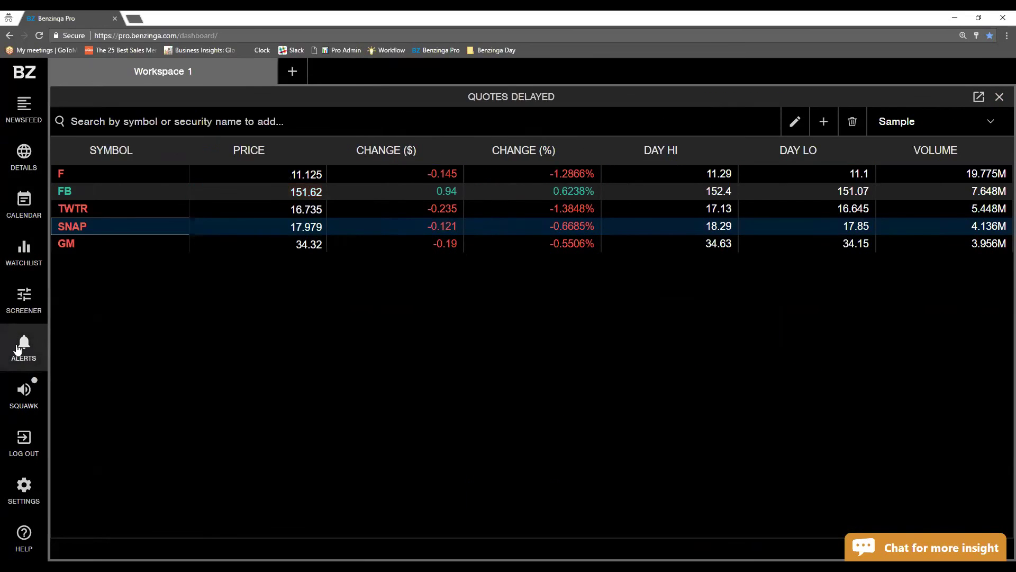
# - Open Alerts preferences, review the category alert sounds, and move to Watchlists alert settings
pyautogui.click(18, 348)
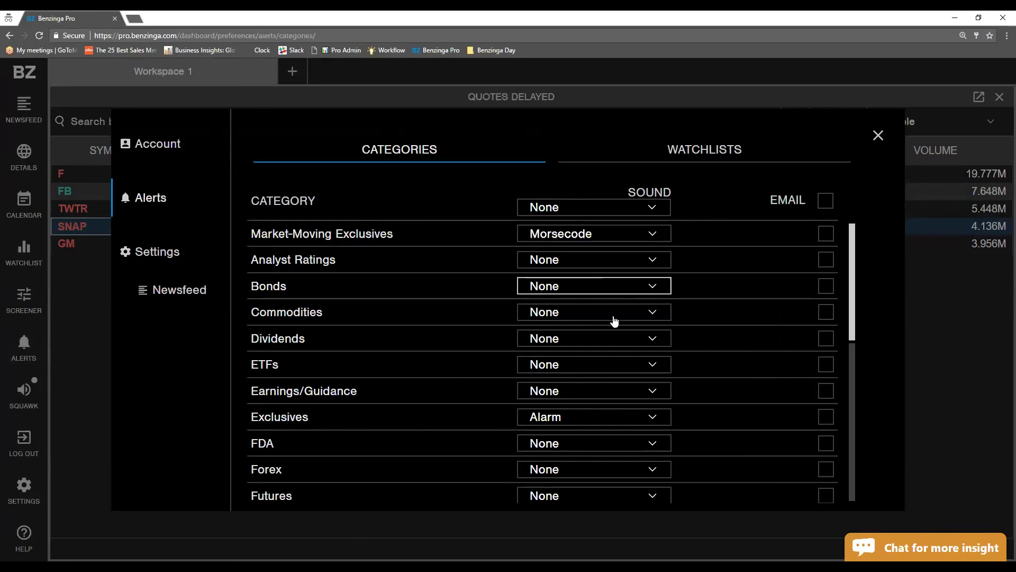
pyautogui.scroll(-1, 606, 347)
pyautogui.scroll(-7, 606, 347)
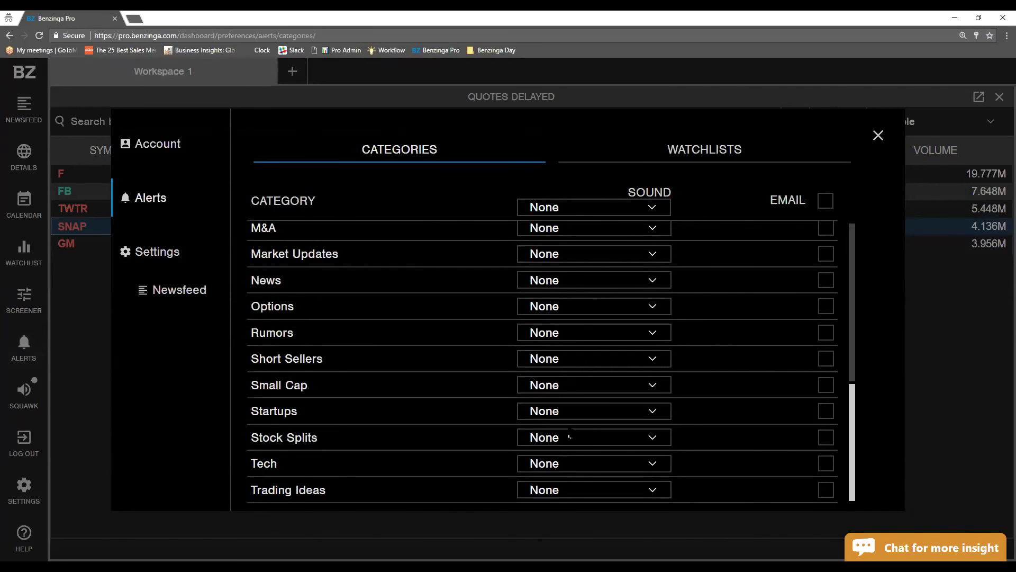
pyautogui.scroll(7, 564, 391)
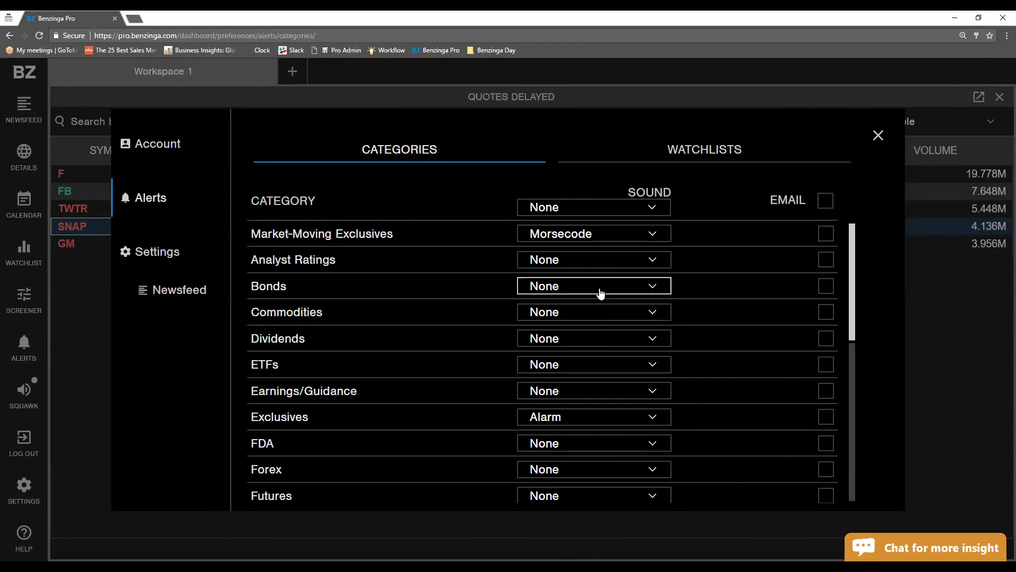
pyautogui.scroll(-5, 654, 391)
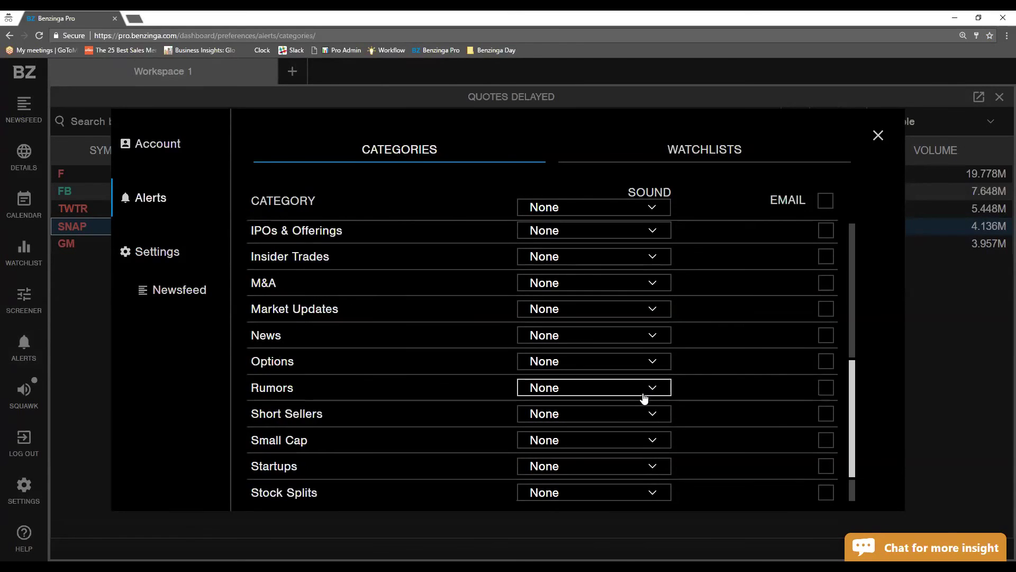
pyautogui.scroll(5, 645, 397)
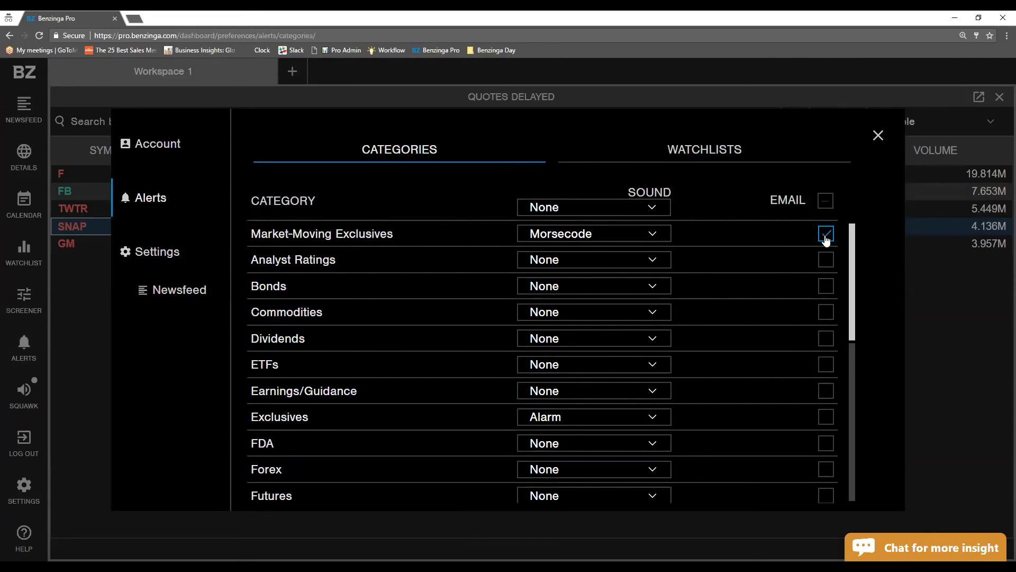
pyautogui.scroll(-2, 798, 335)
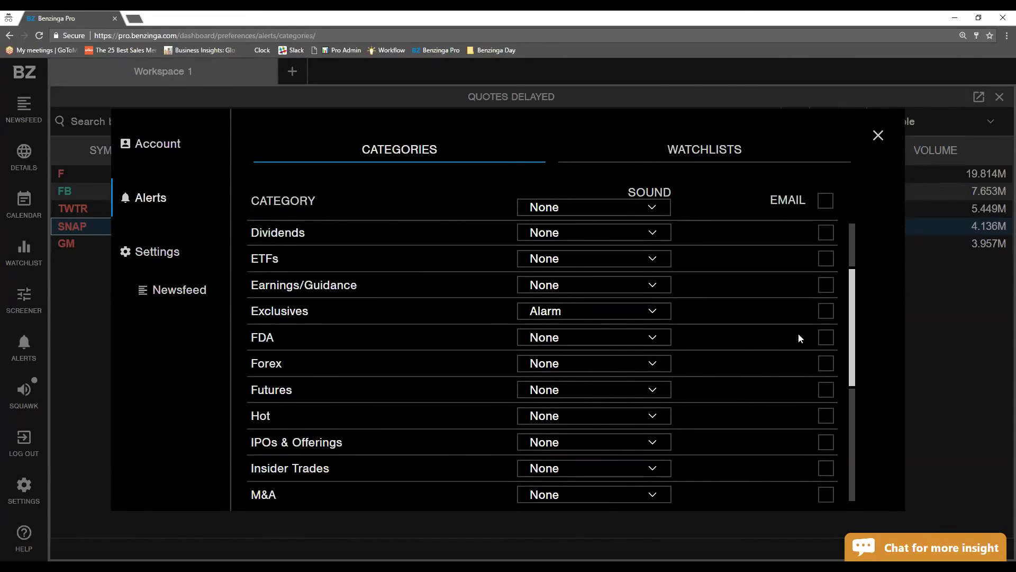
pyautogui.scroll(2, 798, 307)
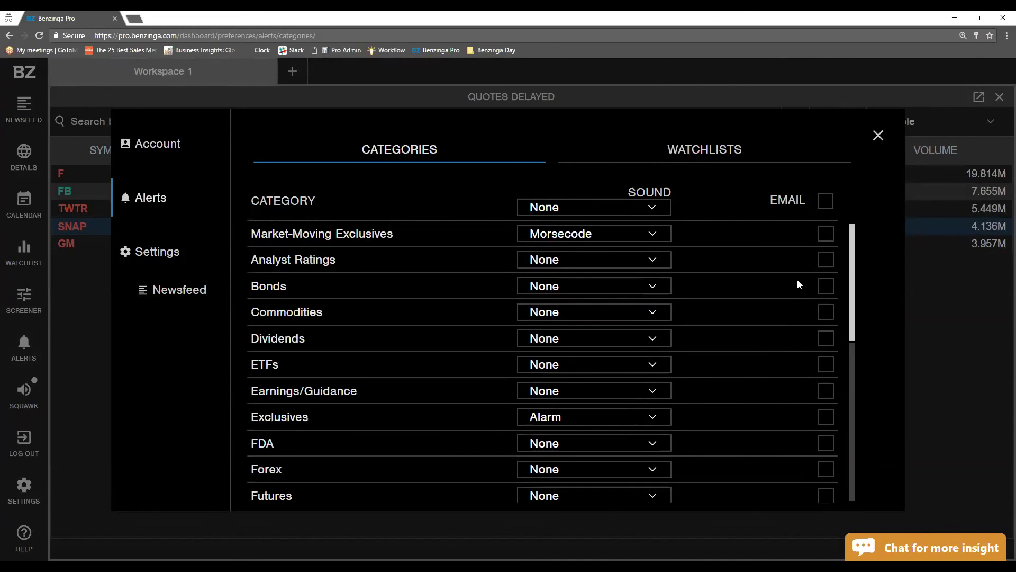
pyautogui.click(698, 158)
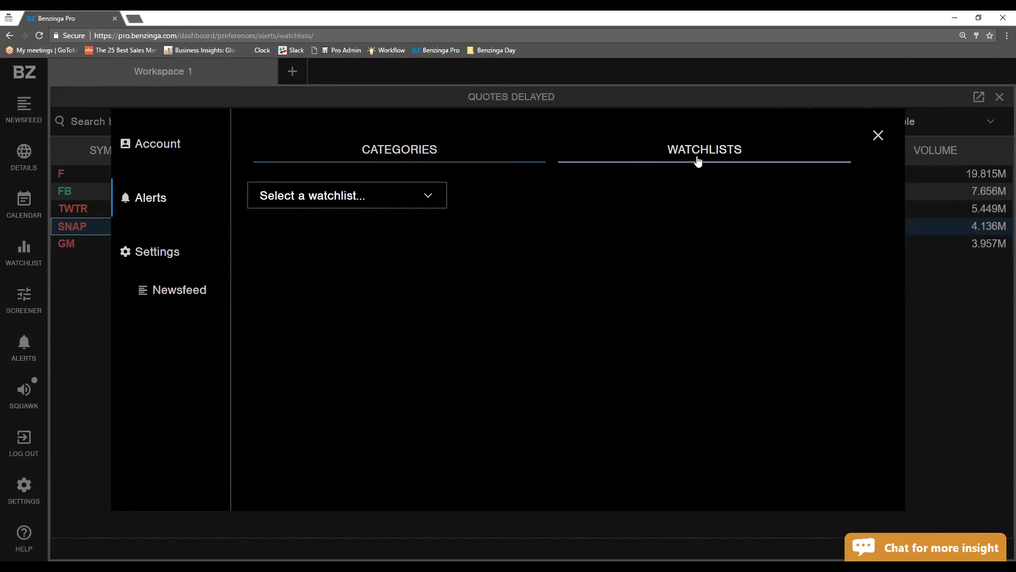
# - Load the Sample watchlist's per-symbol alert settings
pyautogui.click(434, 151)
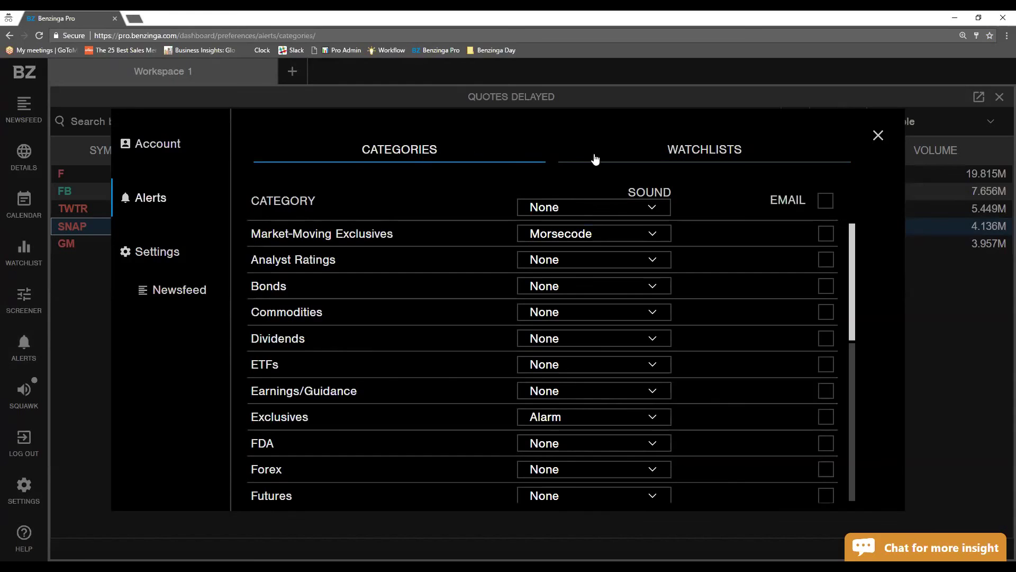
pyautogui.click(710, 155)
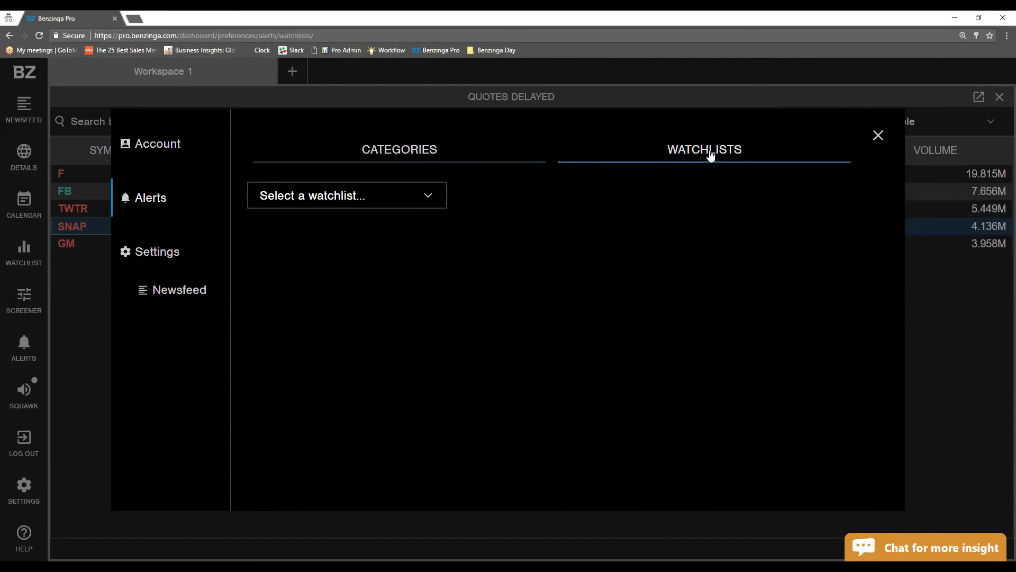
pyautogui.click(386, 196)
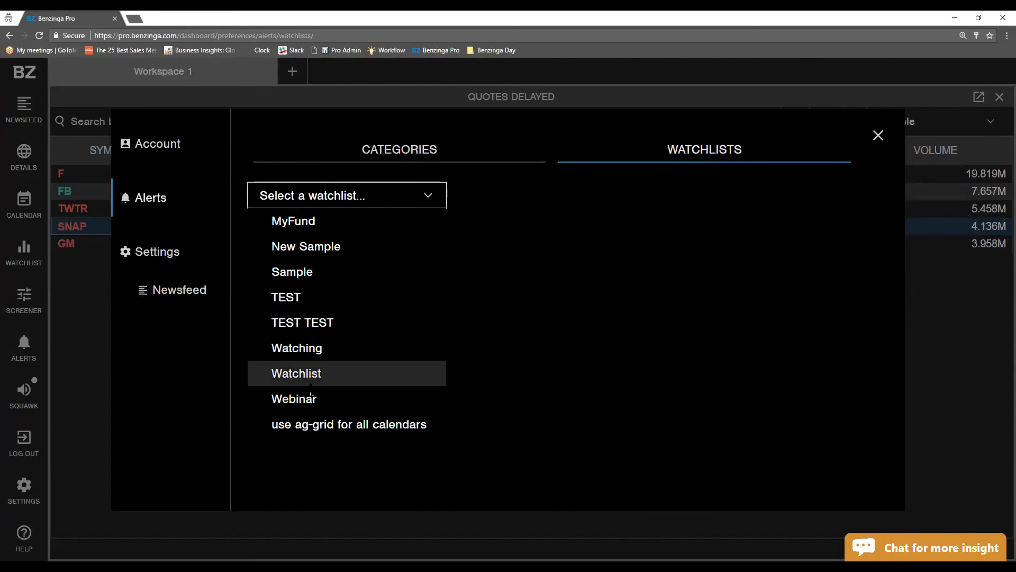
pyautogui.click(309, 272)
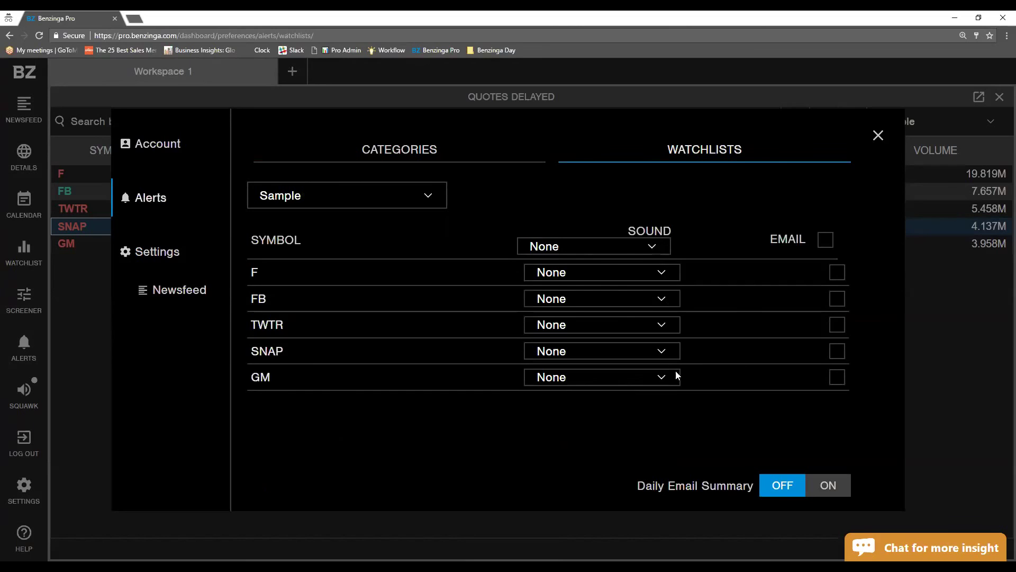
# - Set the F symbol's alert sound to Alarm
pyautogui.click(657, 274)
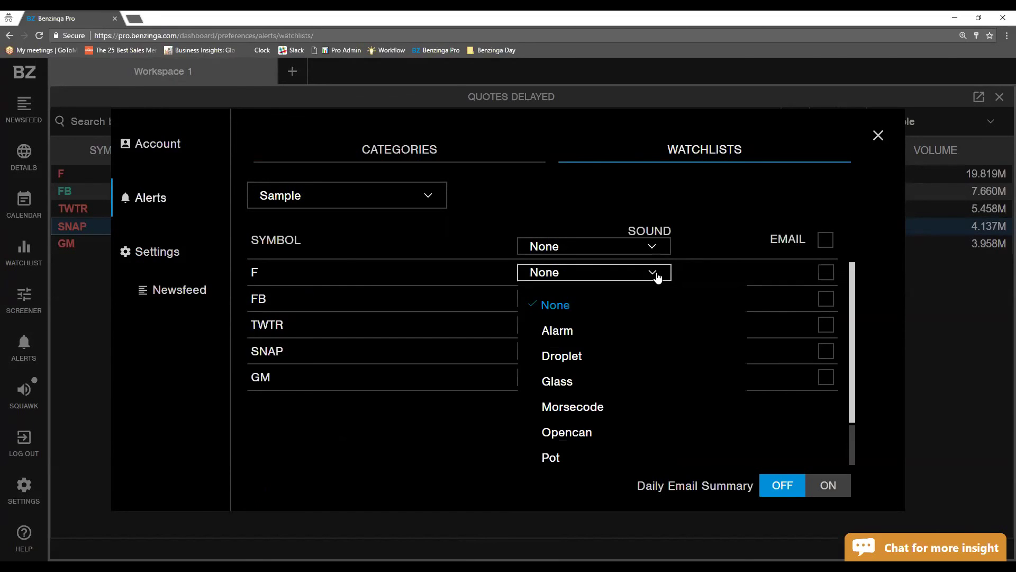
pyautogui.scroll(-1, 640, 350)
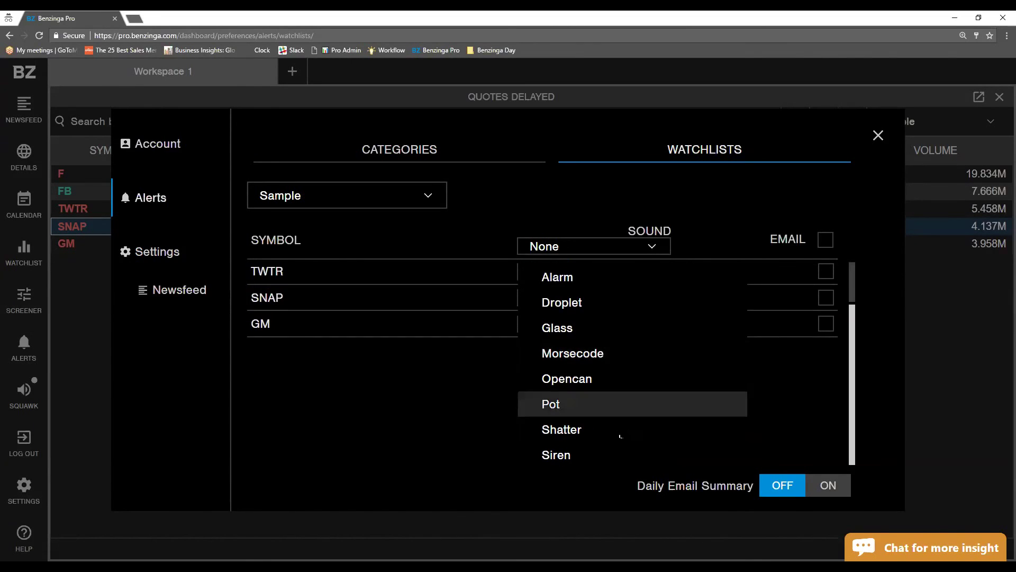
pyautogui.scroll(1, 609, 329)
pyautogui.scroll(1, 609, 329)
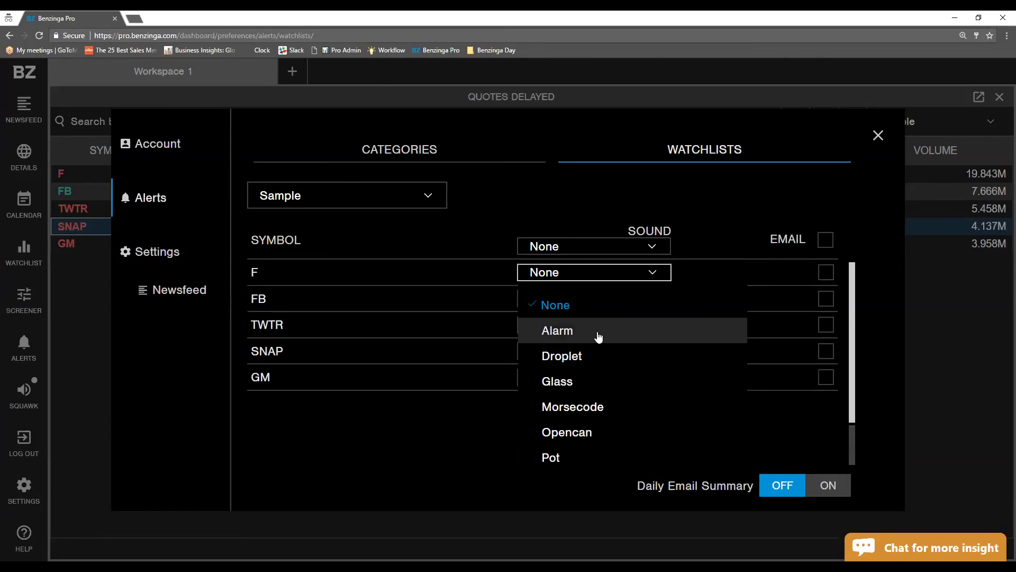
pyautogui.click(597, 333)
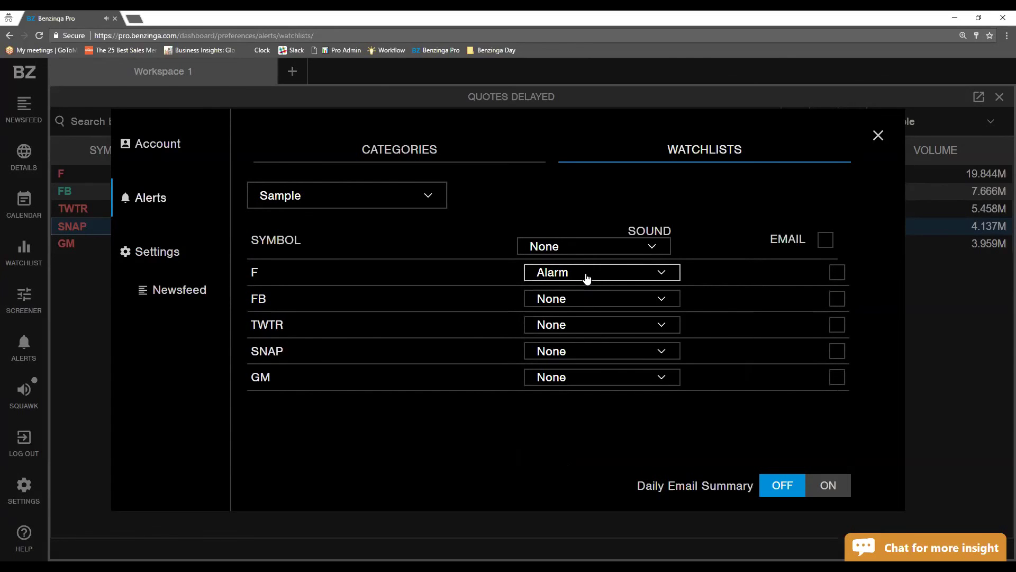
pyautogui.click(586, 277)
# - Reset F's alert sound to None and leave the Daily Email Summary off
pyautogui.click(580, 301)
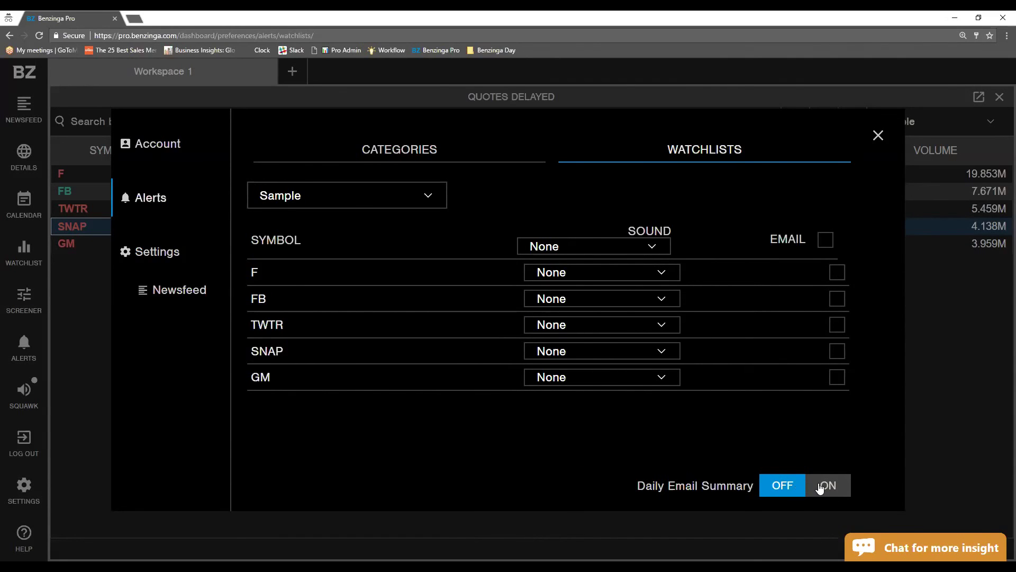
pyautogui.click(803, 485)
# - Close the alert preferences and check which watchlists can filter the newsfeed, then return to the feed
pyautogui.click(878, 135)
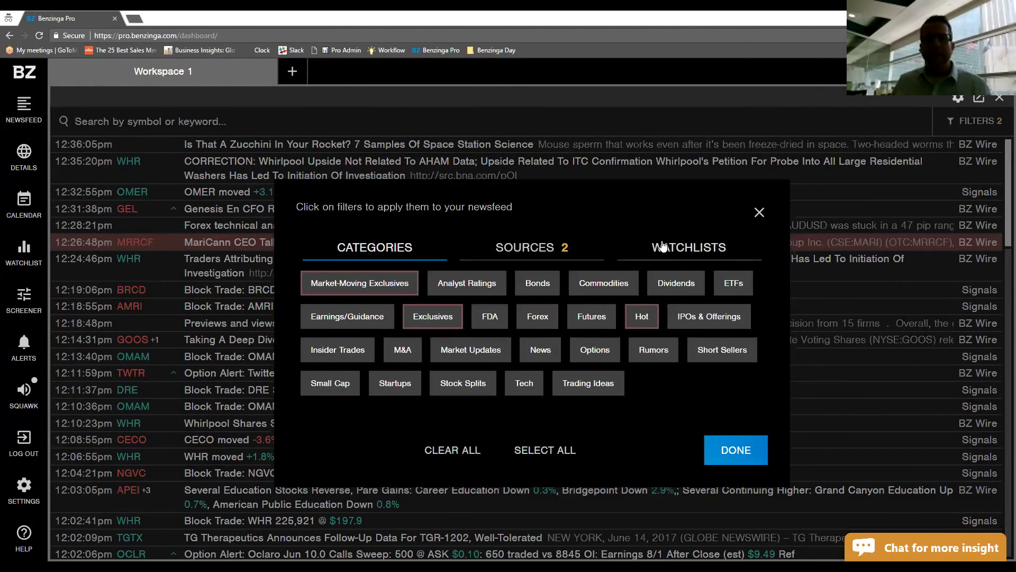
pyautogui.click(670, 247)
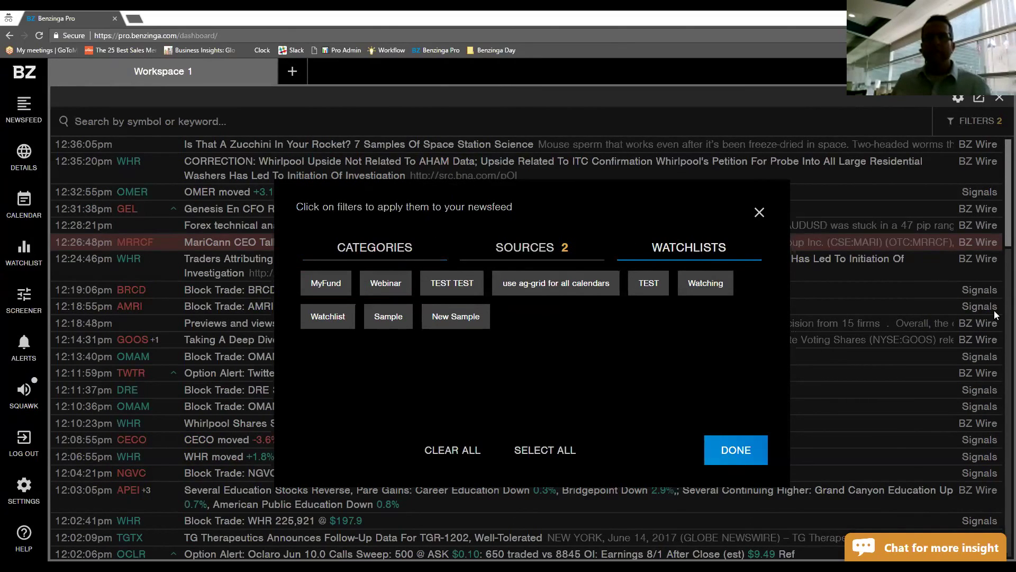
pyautogui.click(743, 450)
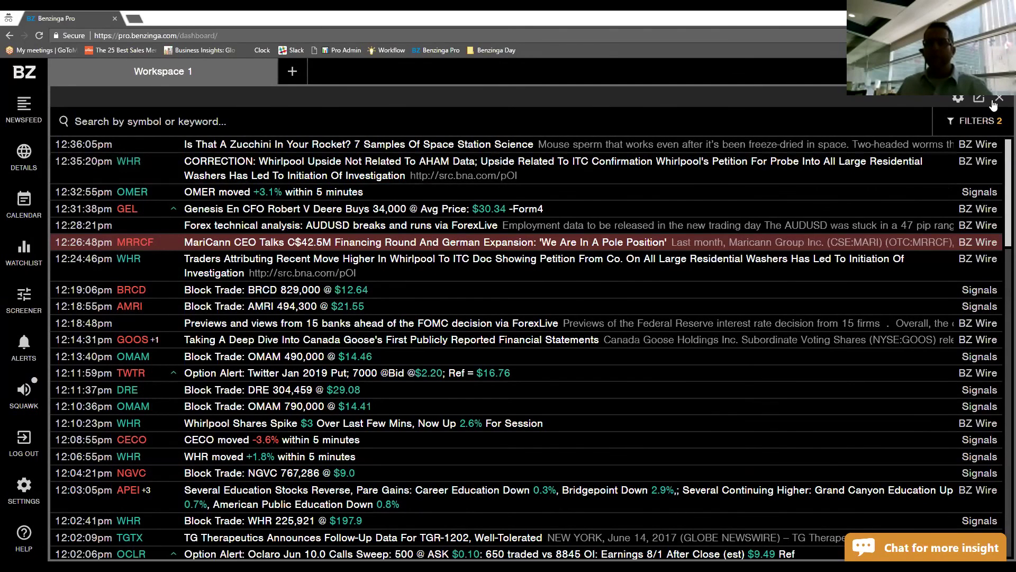
# - Highlight the support phone number, then view and close the Help and support panel
pyautogui.moveTo(732, 268); pyautogui.dragTo(616, 267)
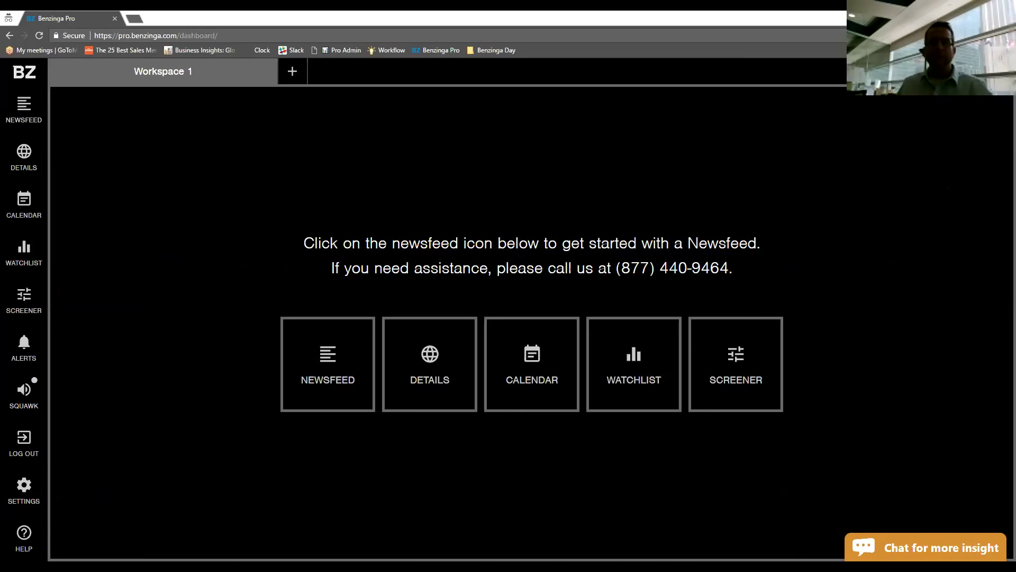
pyautogui.click(16, 534)
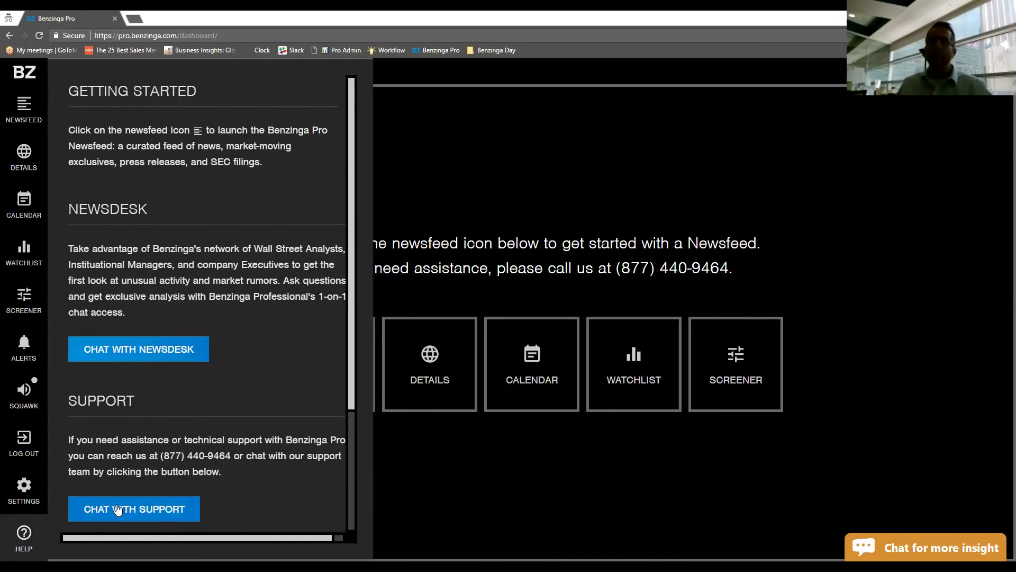
pyautogui.click(117, 509)
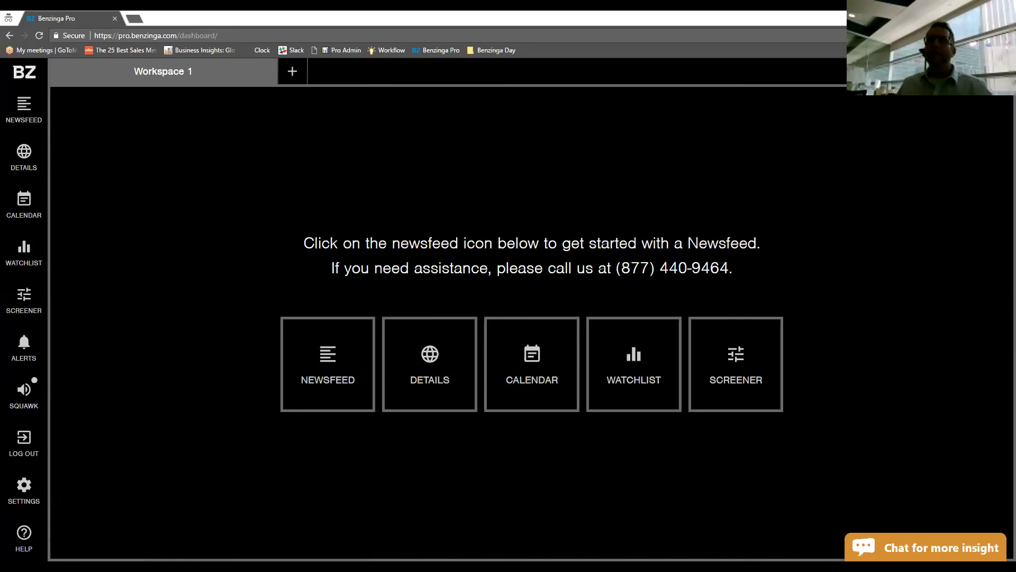